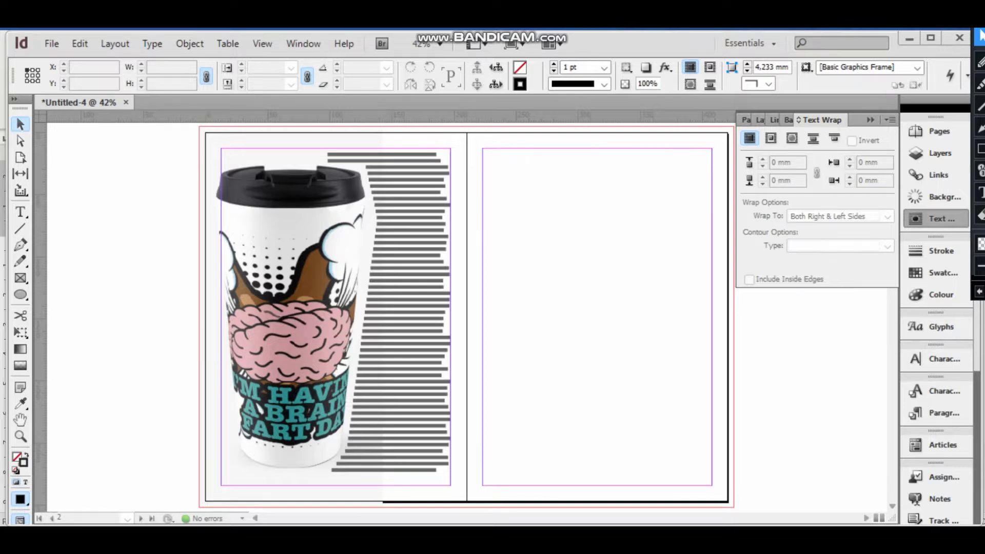
# Step: Scale the cup image and its wrap shape down together to about 95 × 196 mm and move them down to Y 112 mm
pyautogui.moveTo(165, 294); pyautogui.dragTo(225, 392)
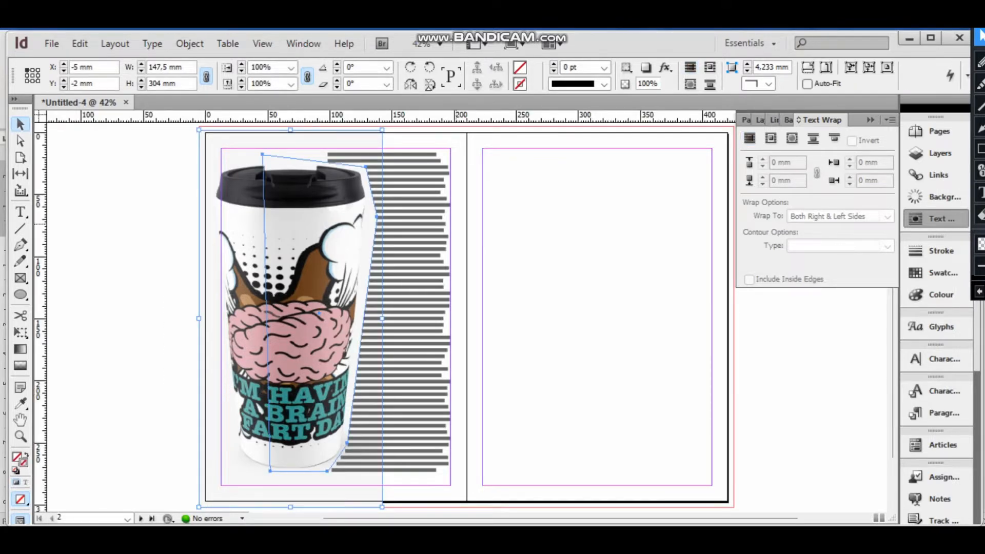
pyautogui.moveTo(383, 131); pyautogui.dragTo(351, 193)
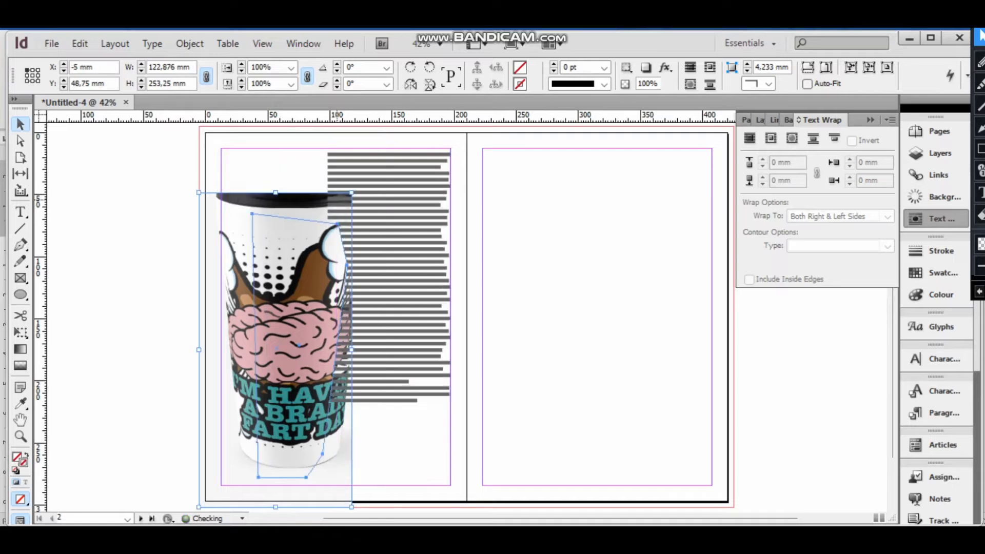
pyautogui.hotkey('ctrl', 'z')
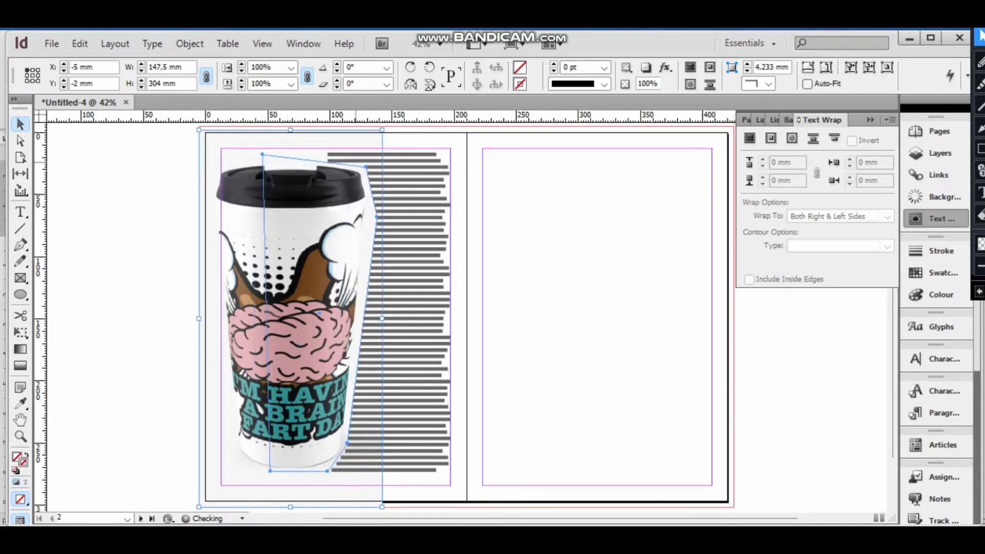
pyautogui.moveTo(382, 131); pyautogui.dragTo(266, 264)
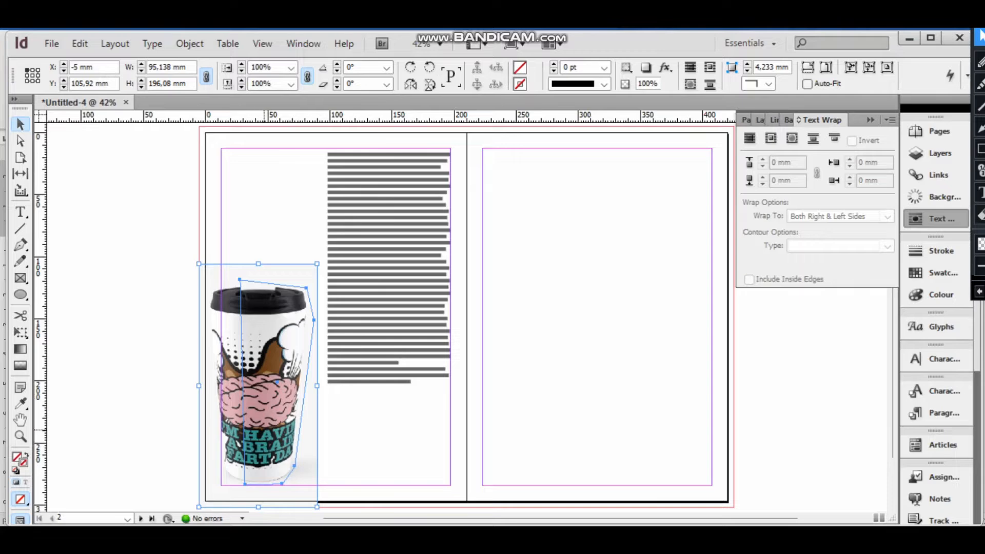
pyautogui.moveTo(264, 433); pyautogui.dragTo(264, 441)
# Step: Extend the text frame to the page's left margin, making it about 184.6 mm wide
pyautogui.click(354, 348)
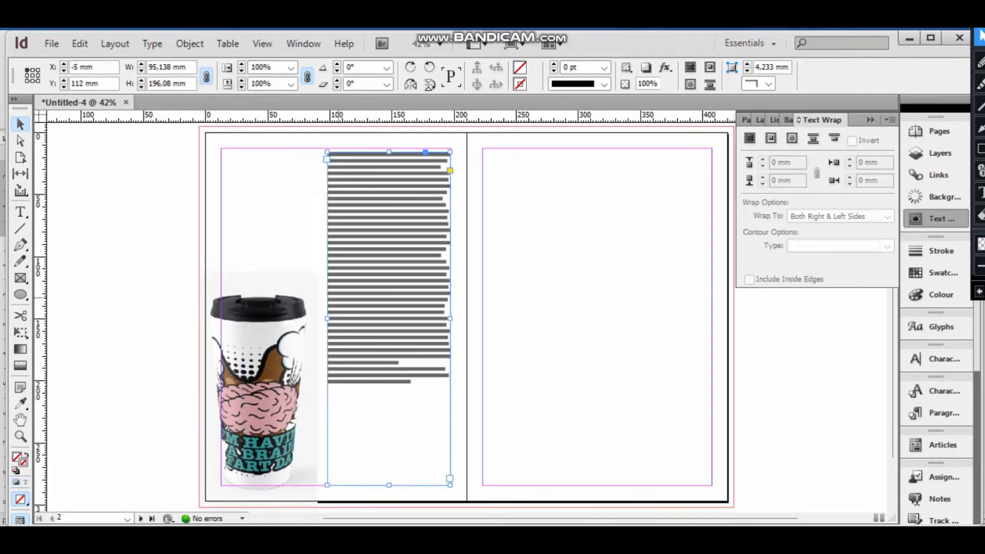
pyautogui.moveTo(327, 318); pyautogui.dragTo(220, 319)
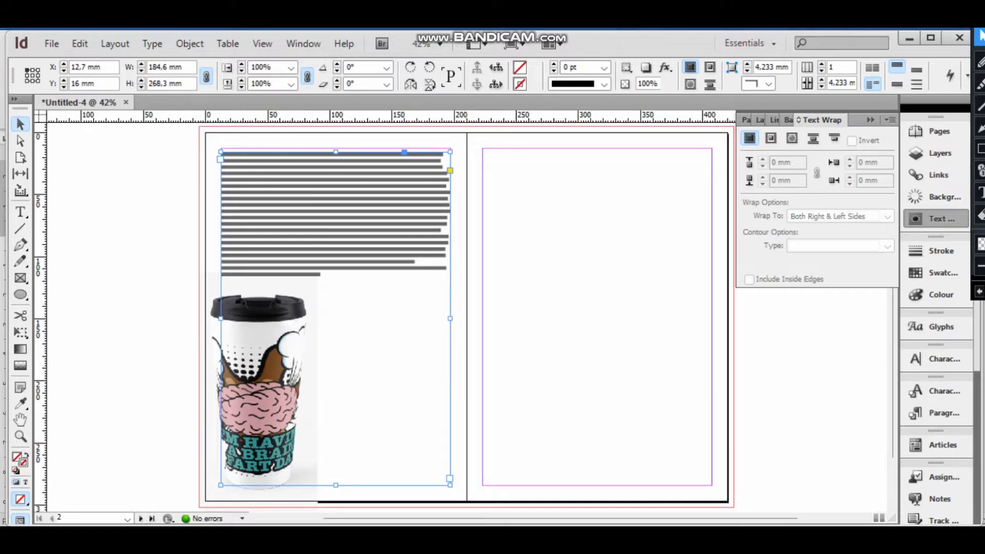
pyautogui.click(980, 61)
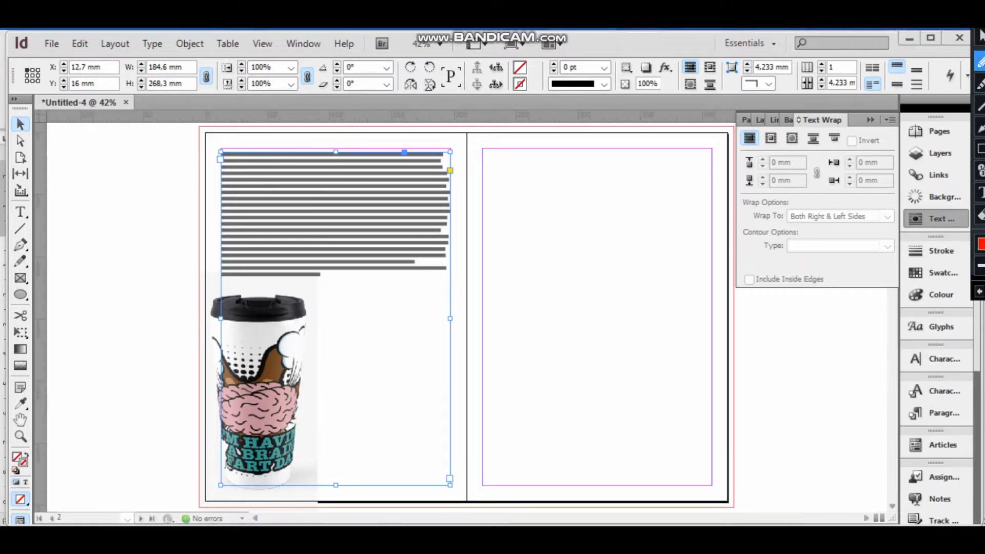
pyautogui.moveTo(852, 52)
pyautogui.mouseDown()
pyautogui.moveTo(791, 71)
pyautogui.moveTo(864, 90)
pyautogui.moveTo(844, 51)
pyautogui.mouseUp()
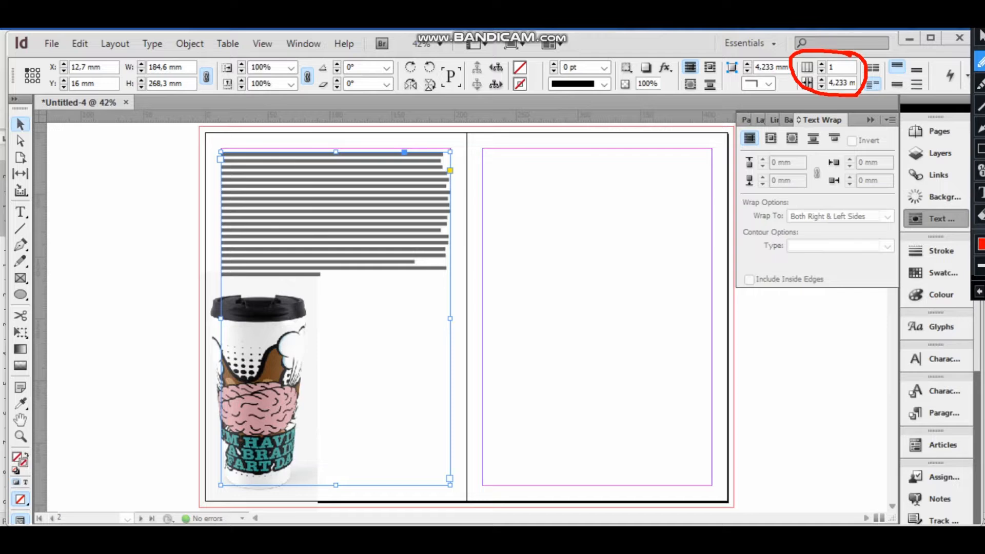
pyautogui.click(980, 214)
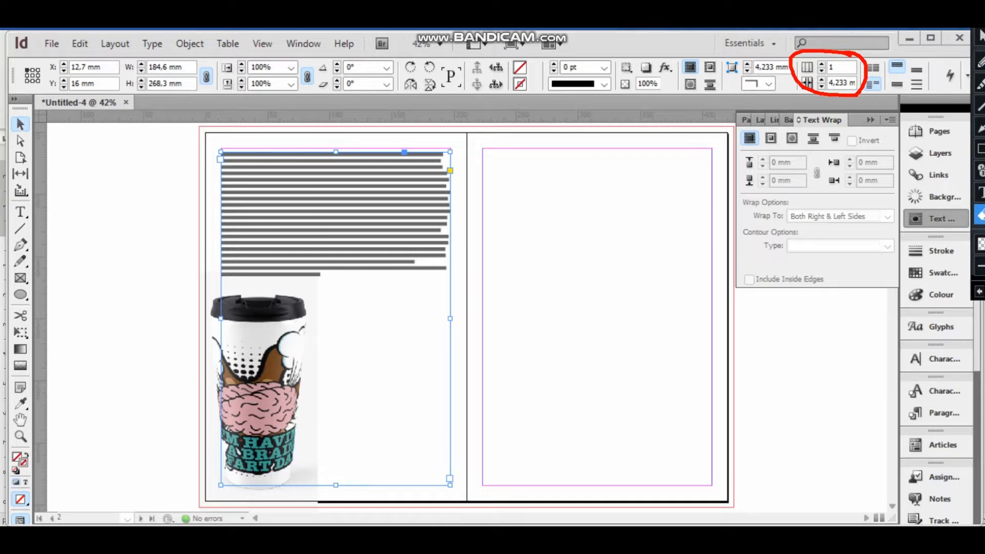
pyautogui.click(864, 77)
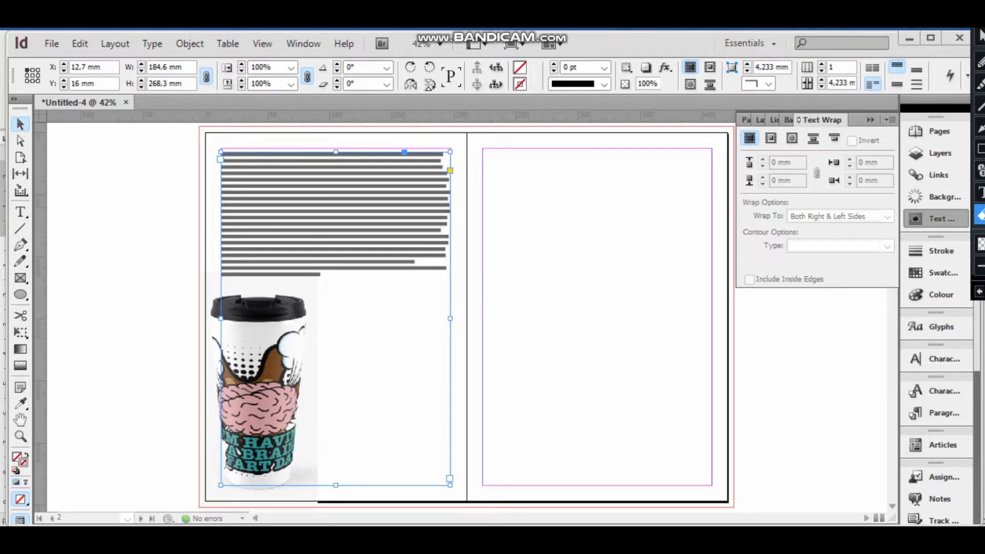
pyautogui.click(980, 36)
# Step: Set the text frame to two columns and lower its top edge to about Y 108.75 mm
pyautogui.click(822, 65)
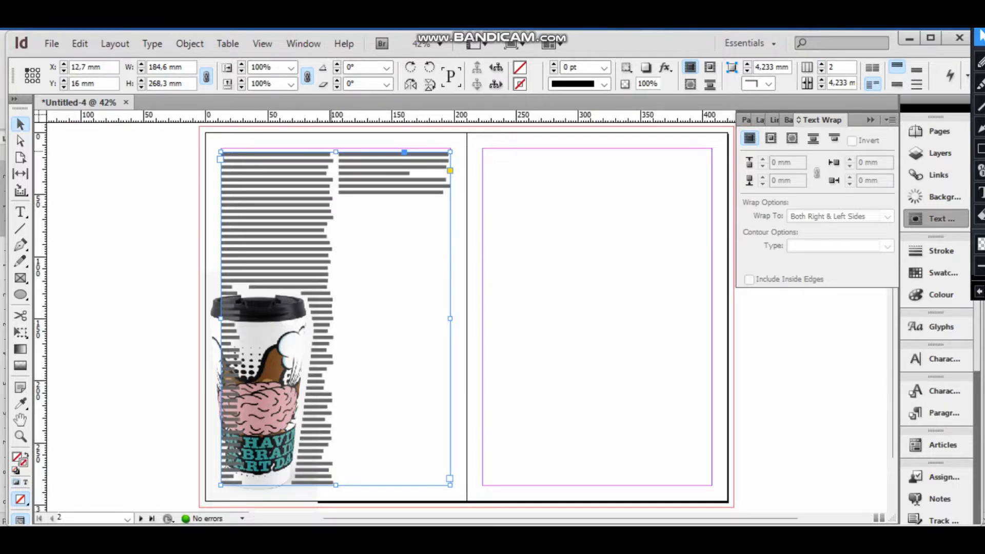
pyautogui.moveTo(335, 152); pyautogui.dragTo(336, 267)
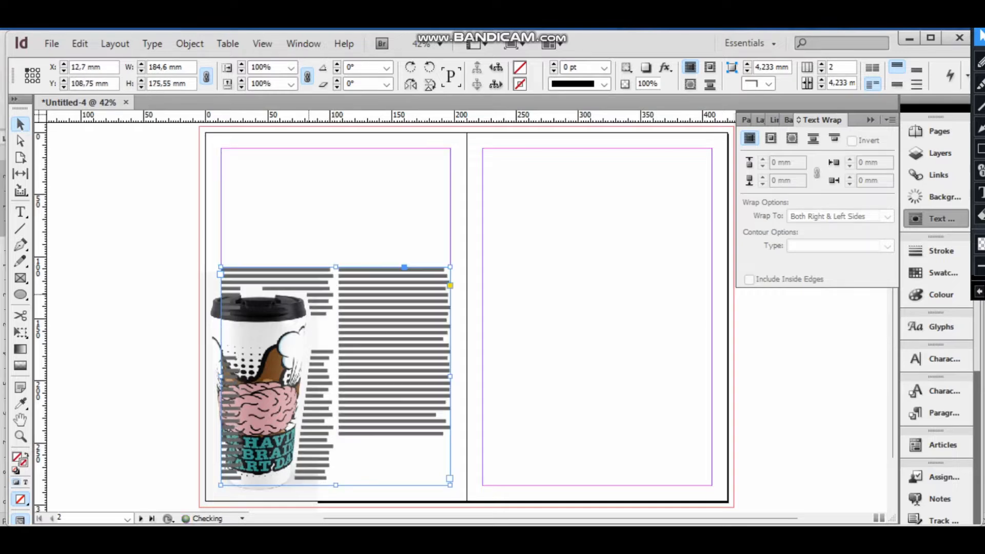
# Step: Stretch the text-wrap shape over the cup leftwards to the cup's left edge so that no text overlaps it
pyautogui.click(125, 389)
pyautogui.click(255, 436)
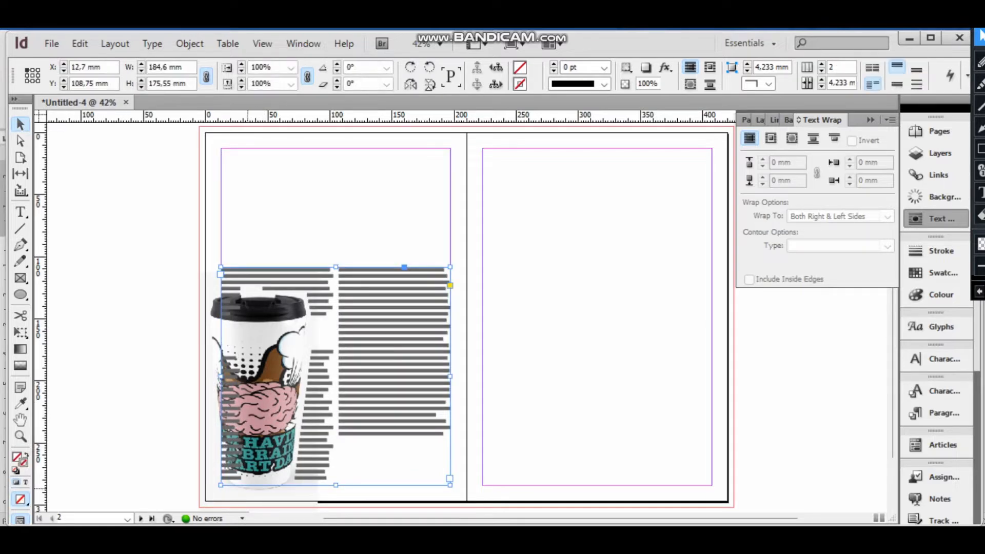
pyautogui.click(258, 491)
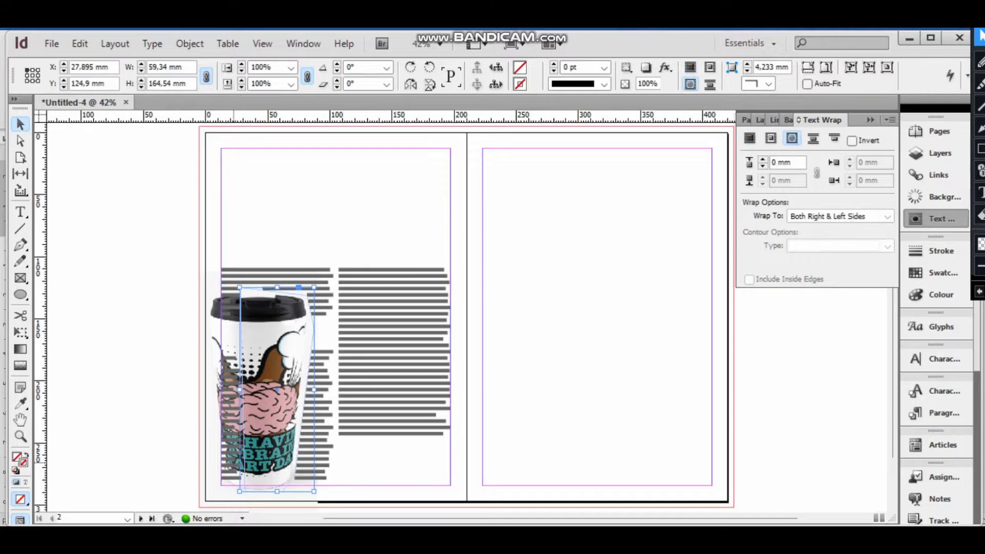
pyautogui.moveTo(240, 390); pyautogui.dragTo(211, 388)
pyautogui.click(132, 393)
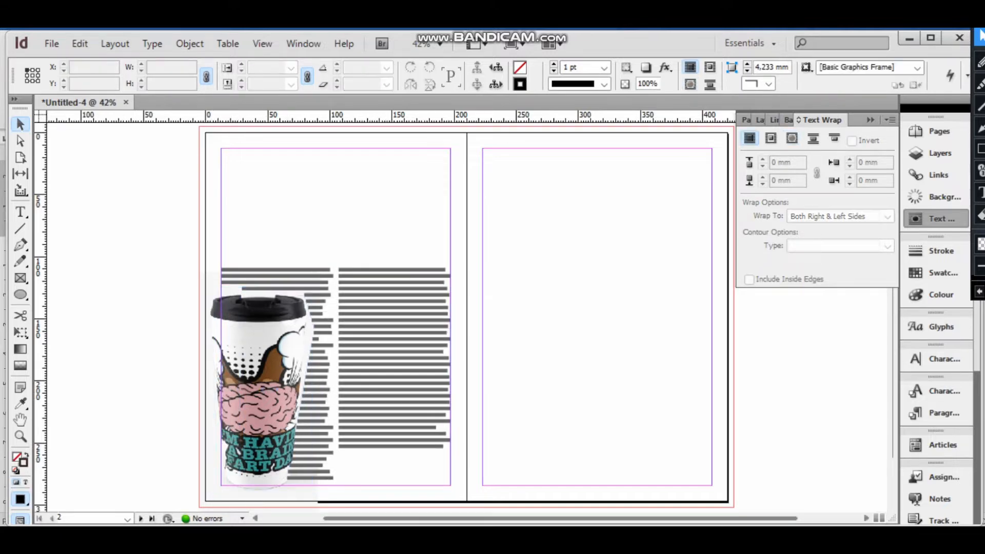
# Step: Change the font of all the text in the two-column frame to Verdana
pyautogui.press('z')
pyautogui.moveTo(191, 247); pyautogui.dragTo(513, 502)
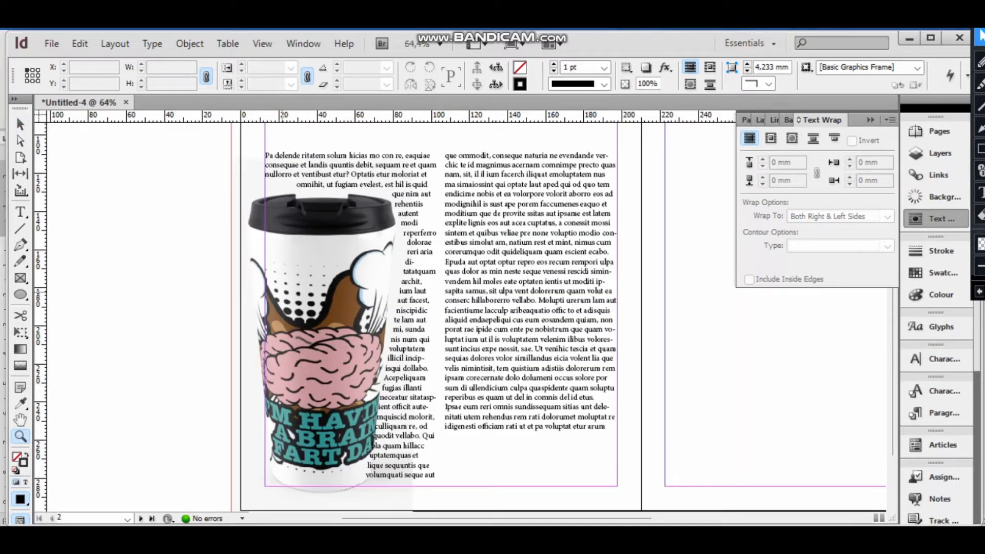
pyautogui.press('t')
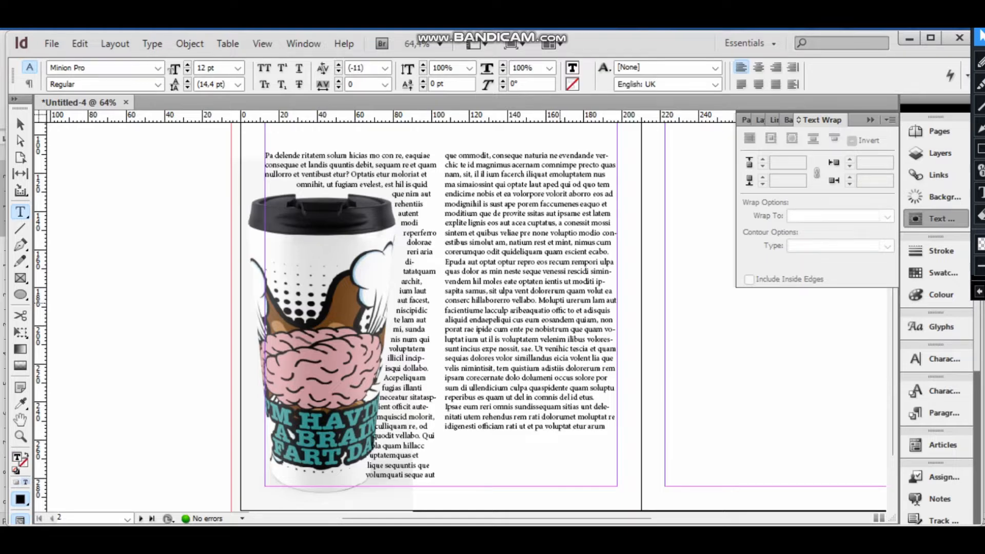
pyautogui.hotkey('ctrl', 'a')
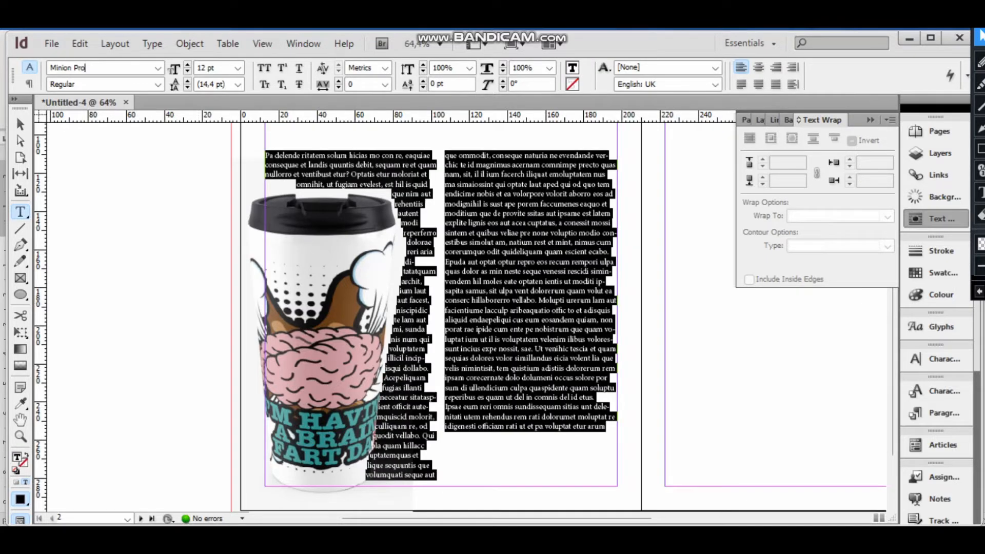
pyautogui.hotkey('ctrl', 'a')
pyautogui.write('Verda')
pyautogui.press('Return')
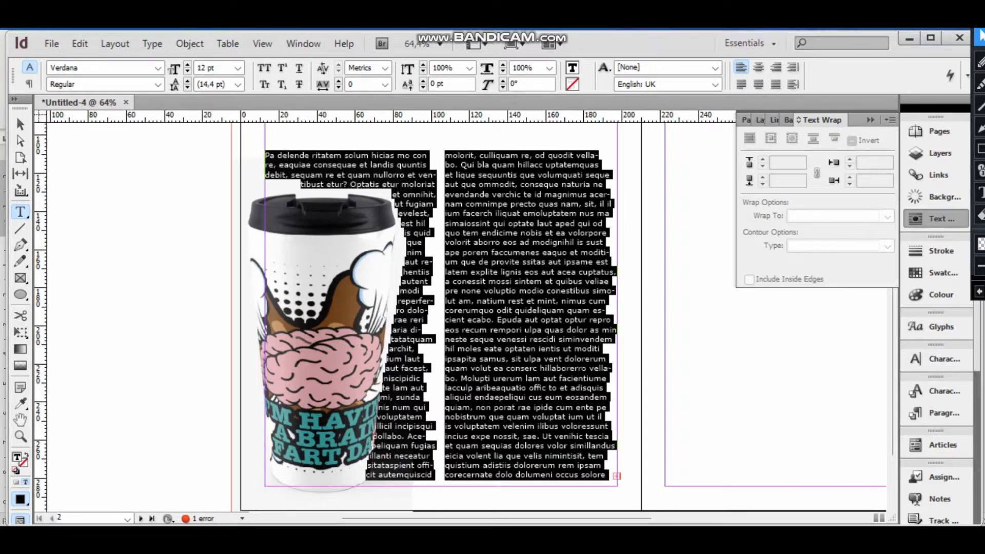
# Step: Raise the top edge of the text frame to about Y 97.5 mm, giving a height of about 186.8 mm
pyautogui.click(20, 124)
pyautogui.scroll(2, 362, 347)
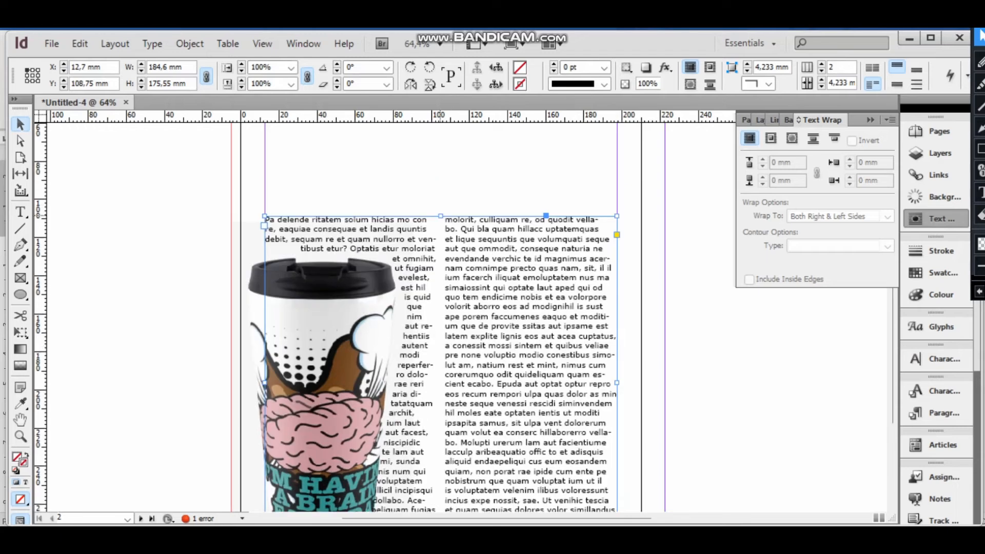
pyautogui.moveTo(441, 216); pyautogui.dragTo(441, 194)
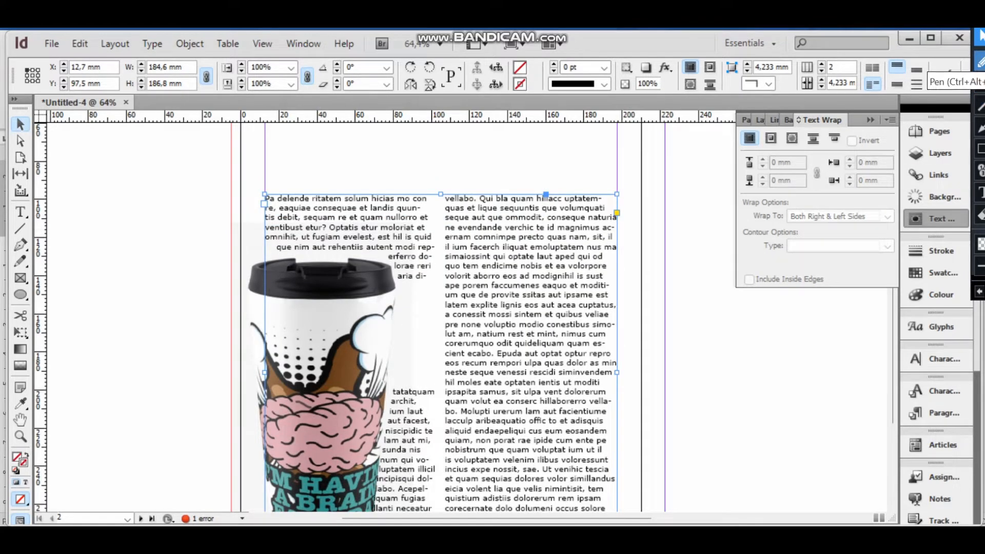
pyautogui.click(979, 63)
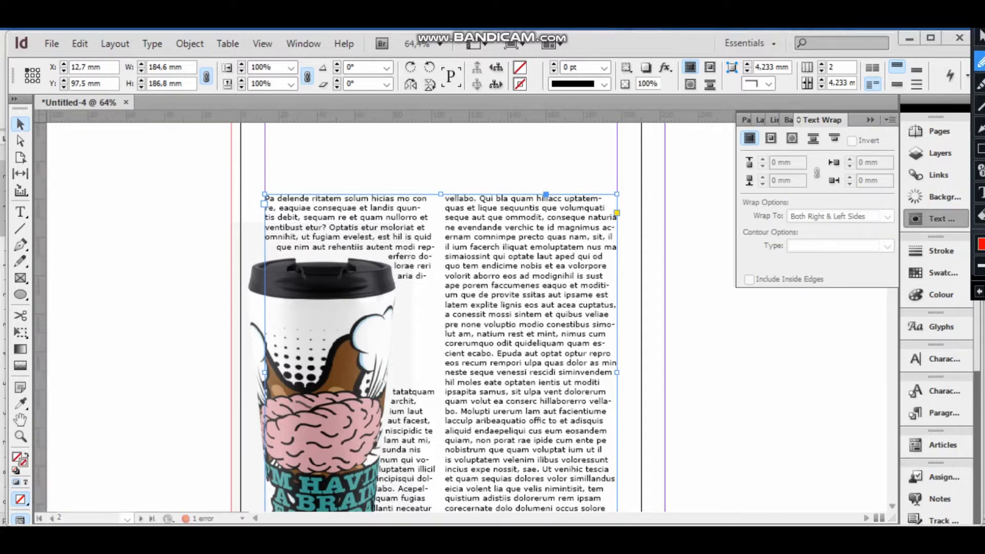
pyautogui.moveTo(620, 315)
pyautogui.mouseDown()
pyautogui.moveTo(585, 326)
pyautogui.moveTo(589, 355)
pyautogui.moveTo(620, 348)
pyautogui.moveTo(622, 325)
pyautogui.mouseUp()
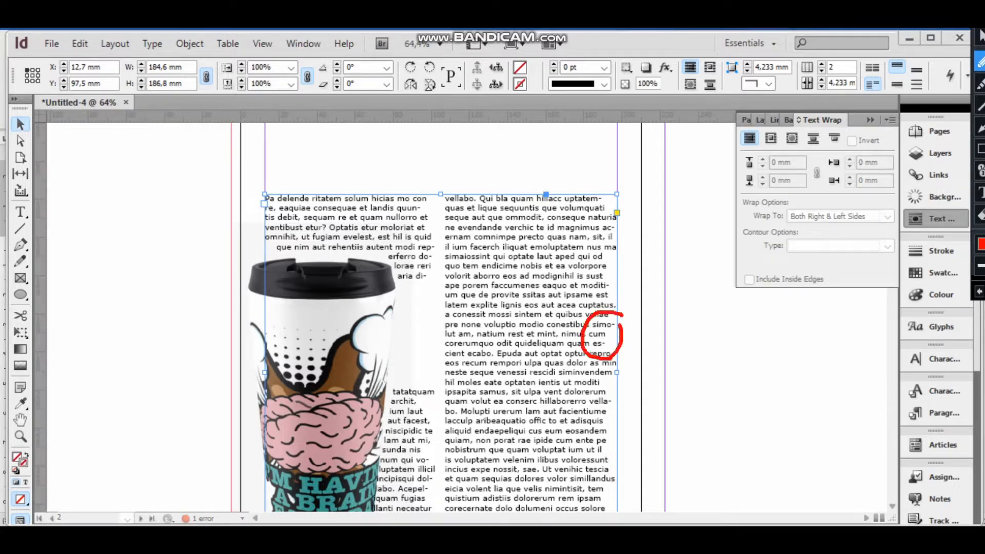
pyautogui.moveTo(620, 263)
pyautogui.mouseDown()
pyautogui.moveTo(588, 278)
pyautogui.moveTo(598, 303)
pyautogui.moveTo(621, 314)
pyautogui.moveTo(621, 267)
pyautogui.mouseUp()
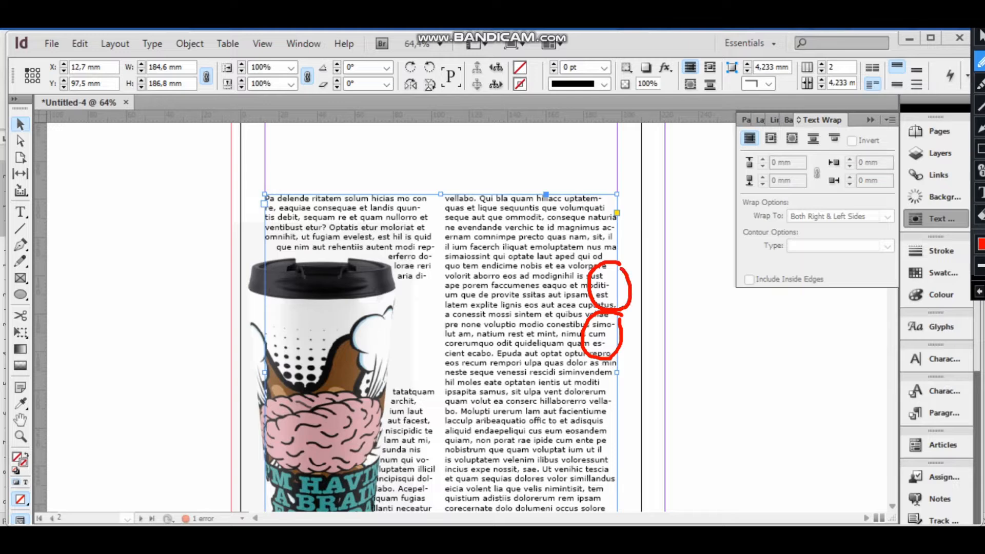
pyautogui.moveTo(618, 186)
pyautogui.mouseDown()
pyautogui.moveTo(581, 216)
pyautogui.moveTo(617, 247)
pyautogui.moveTo(631, 233)
pyautogui.moveTo(616, 189)
pyautogui.mouseUp()
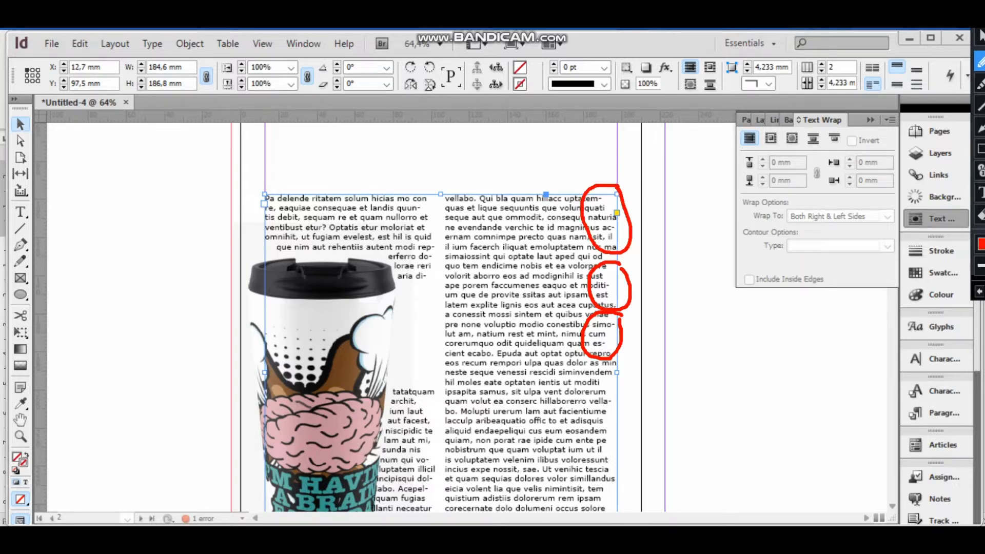
pyautogui.click(980, 215)
pyautogui.moveTo(548, 167)
pyautogui.mouseDown()
pyautogui.moveTo(598, 274)
pyautogui.moveTo(699, 383)
pyautogui.mouseUp()
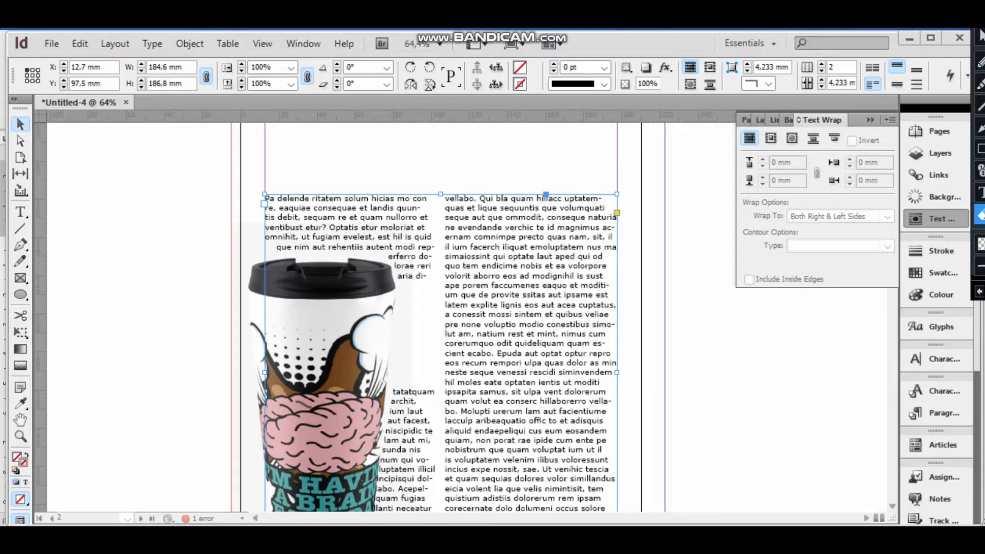
# Step: Turn off hyphenation in the paragraph formatting of the two-column text frame
pyautogui.click(981, 36)
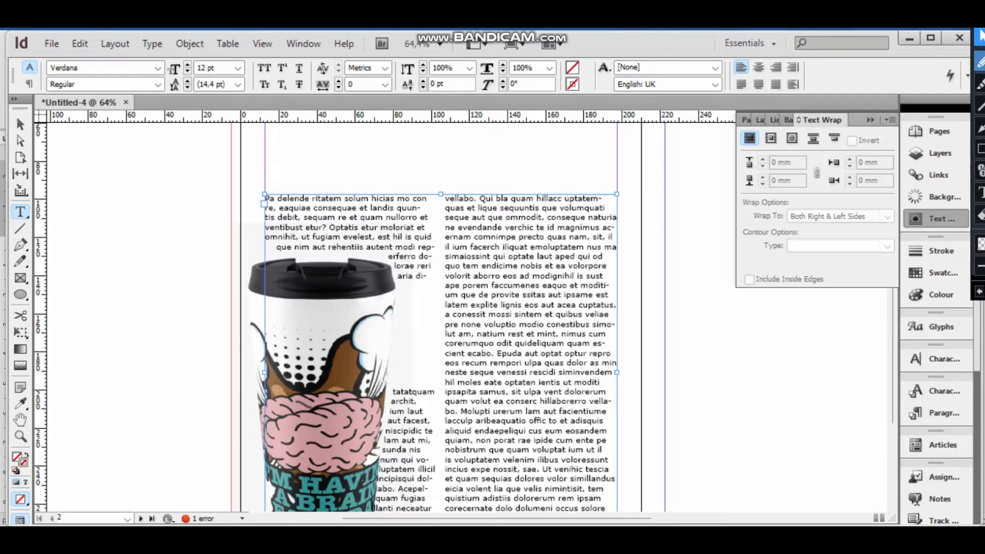
pyautogui.click(980, 61)
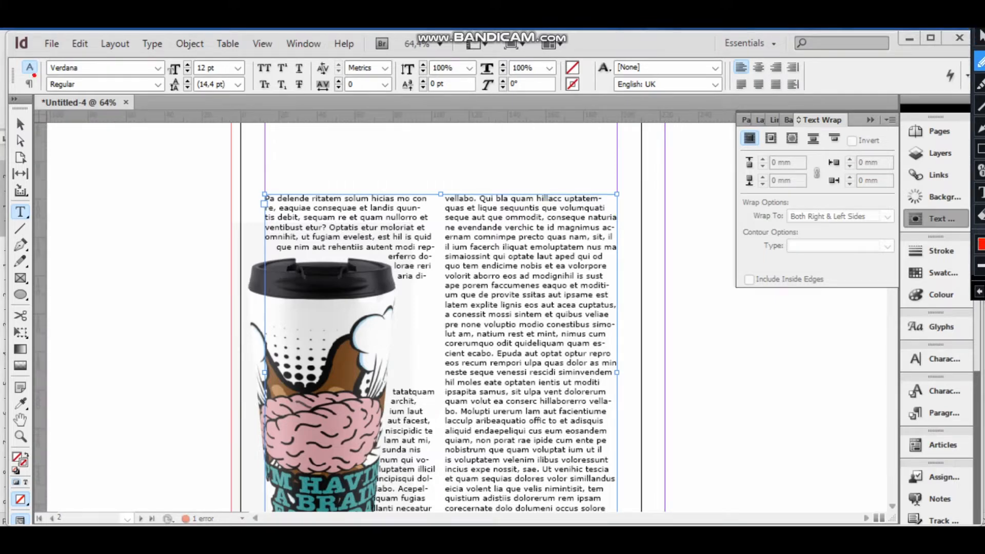
pyautogui.moveTo(35, 73); pyautogui.dragTo(44, 80)
pyautogui.click(980, 37)
pyautogui.click(30, 84)
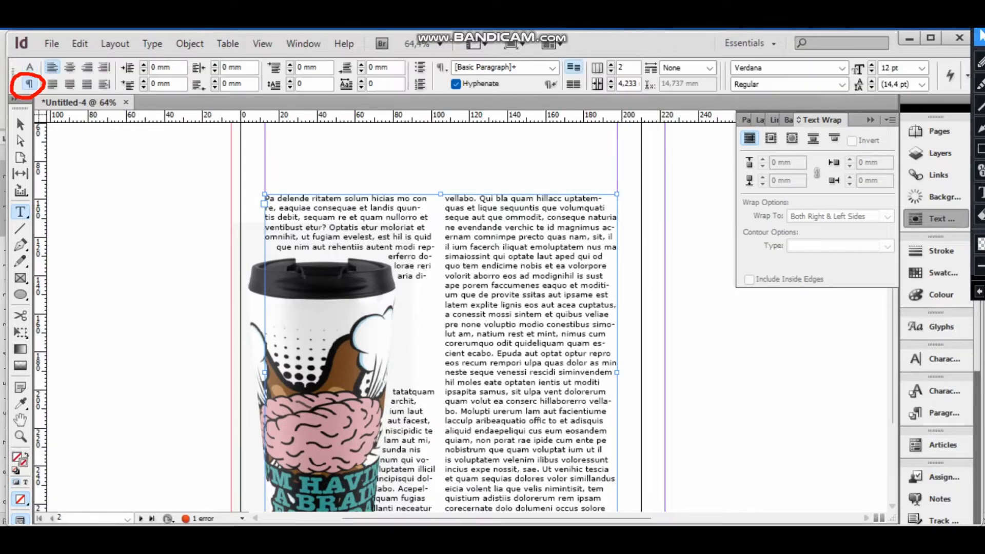
pyautogui.click(981, 62)
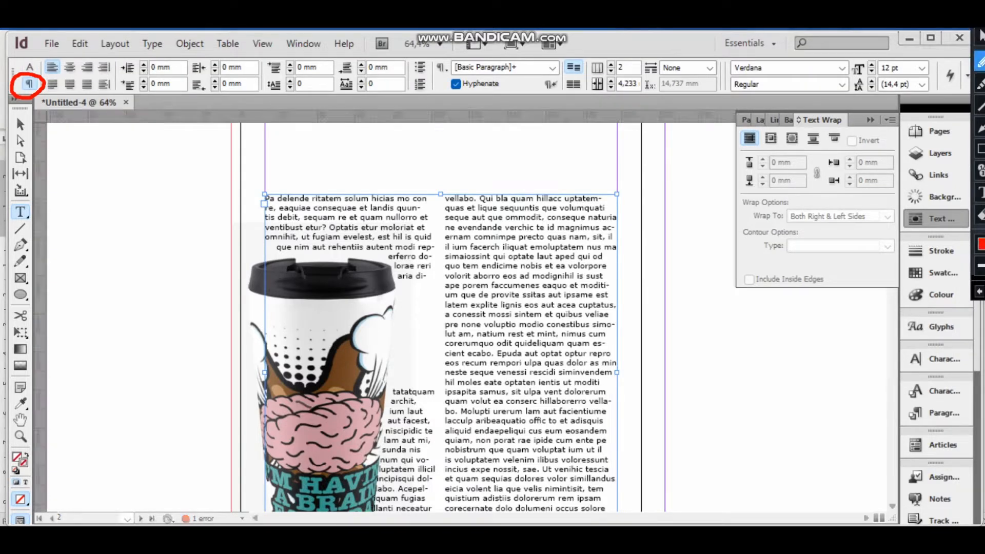
pyautogui.moveTo(502, 92)
pyautogui.mouseDown()
pyautogui.moveTo(483, 70)
pyautogui.moveTo(456, 77)
pyautogui.moveTo(448, 95)
pyautogui.moveTo(497, 92)
pyautogui.mouseUp()
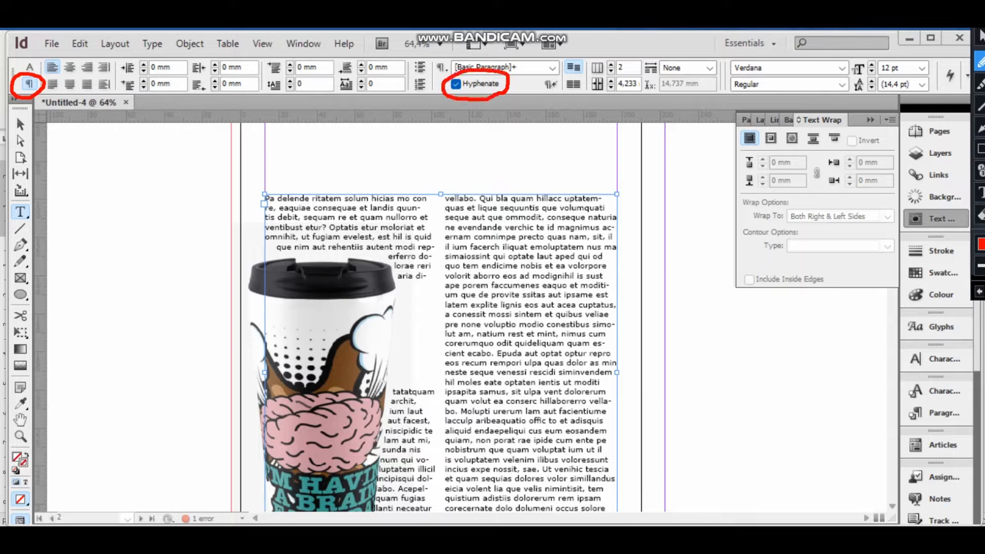
pyautogui.click(980, 37)
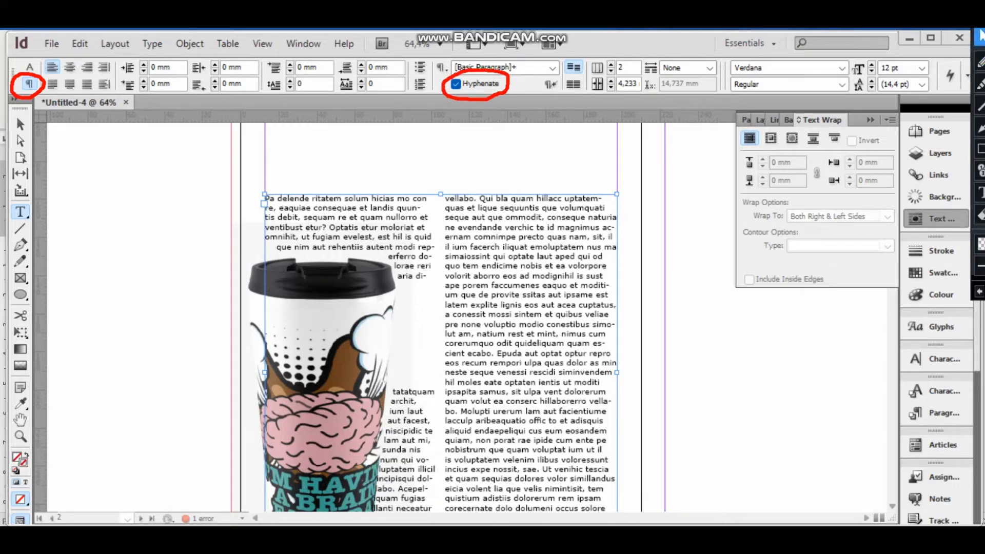
pyautogui.click(456, 84)
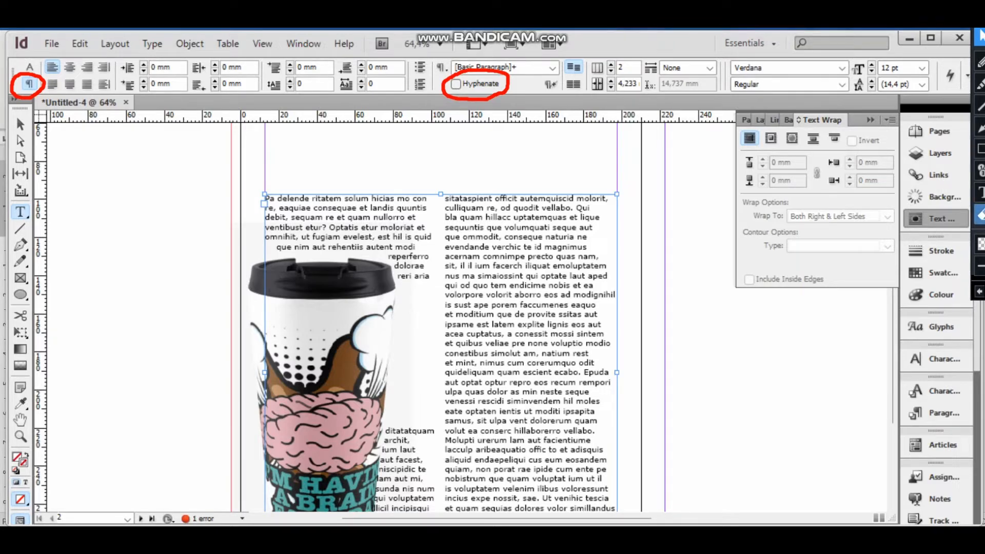
pyautogui.click(980, 214)
pyautogui.moveTo(429, 54); pyautogui.dragTo(558, 108)
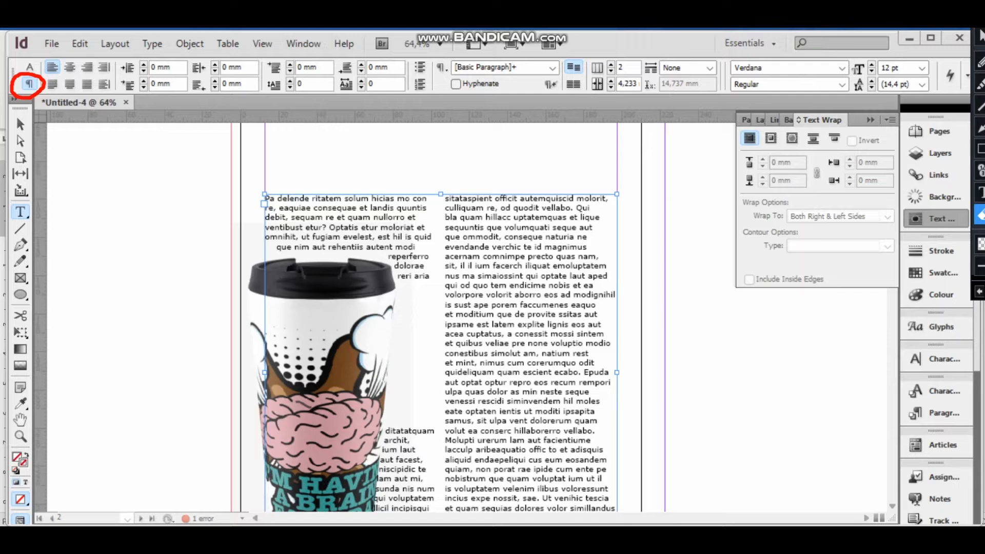
pyautogui.moveTo(7, 66); pyautogui.dragTo(56, 109)
pyautogui.click(980, 37)
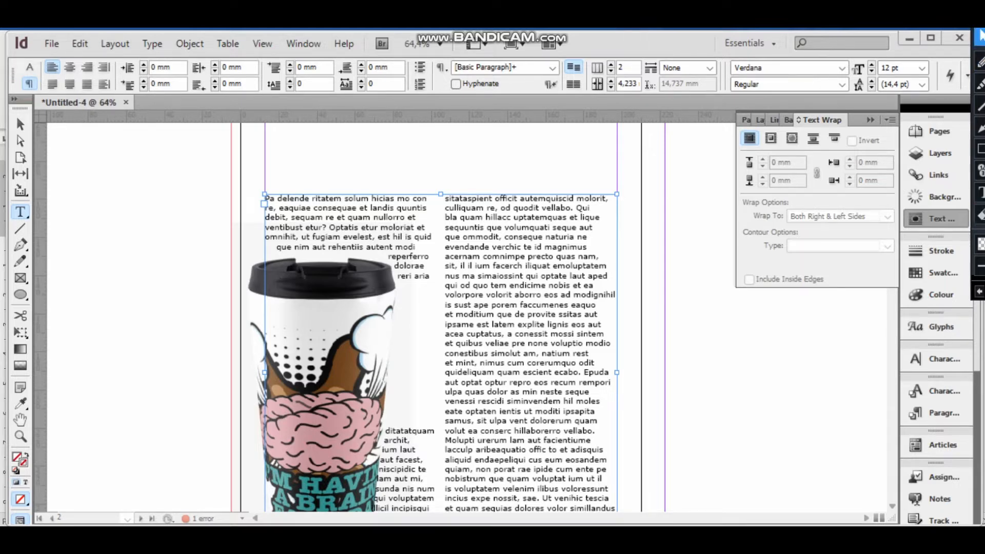
# Step: Nudge the cup image leftwards and down to X -16 mm and Y 123 mm, past the page's left edge
pyautogui.press('Escape')
pyautogui.scroll(-3, 441, 318)
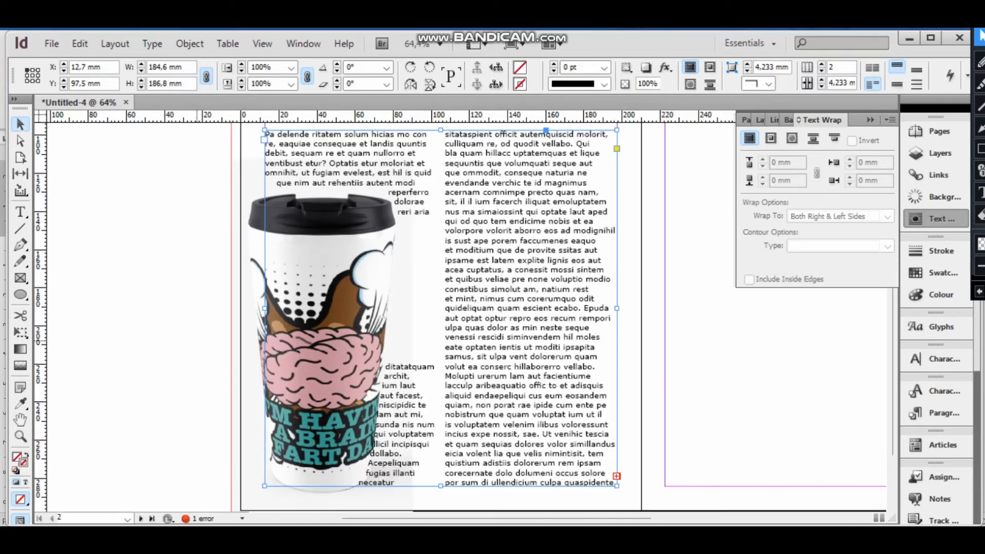
pyautogui.click(197, 342)
pyautogui.moveTo(206, 371); pyautogui.dragTo(267, 443)
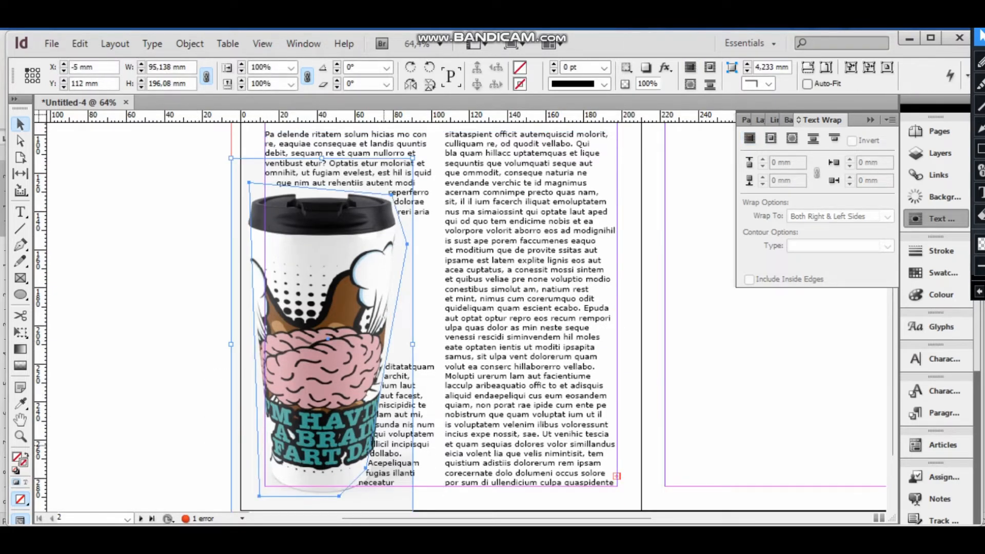
pyautogui.press('Left')
pyautogui.press('Left')
pyautogui.press('Left')
pyautogui.press('Left')
pyautogui.press('Left')
pyautogui.press('Left')
pyautogui.press('Left')
pyautogui.press('Left')
pyautogui.press('Left')
pyautogui.press('Left')
pyautogui.press('Left')
pyautogui.press('Left')
pyautogui.press('Left')
pyautogui.press('Left')
pyautogui.press('Left')
pyautogui.press('Left')
pyautogui.press('Left')
pyautogui.press('Left')
pyautogui.press('Left')
pyautogui.press('Left')
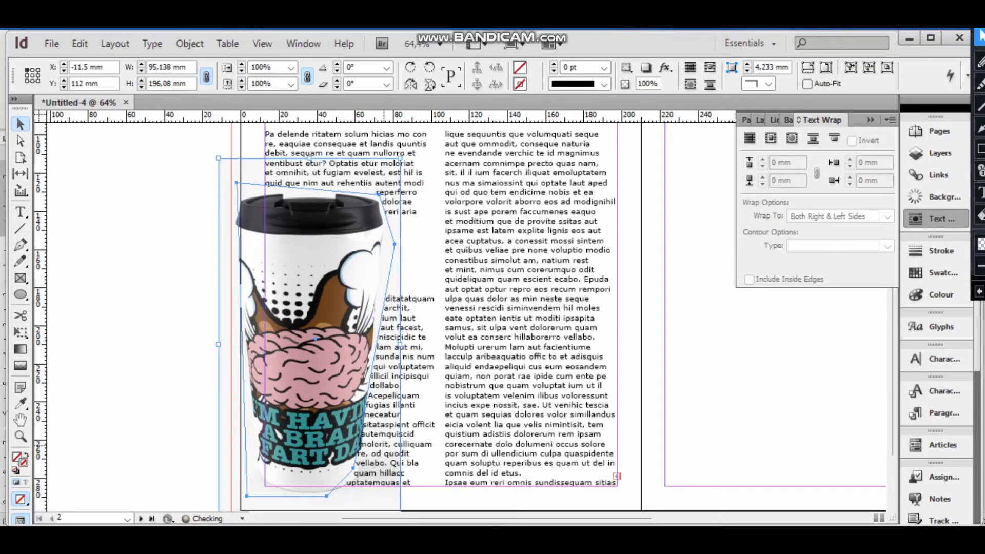
pyautogui.press('Left')
pyautogui.press('Left')
pyautogui.press('Left')
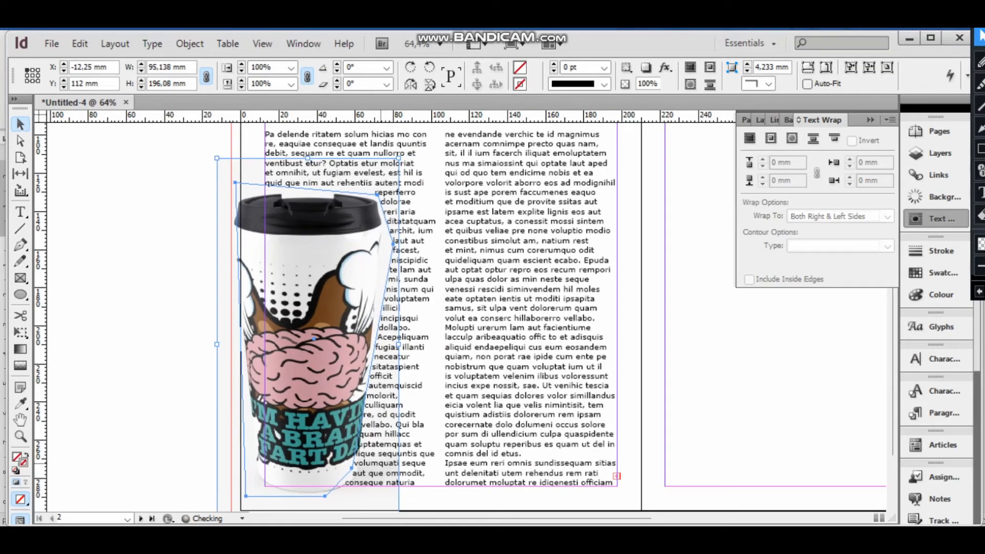
pyautogui.press('Down')
pyautogui.press('Down')
pyautogui.press('Down')
pyautogui.press('Down')
pyautogui.press('Down')
pyautogui.press('Down')
pyautogui.press('Down')
pyautogui.press('Down')
pyautogui.press('Down')
pyautogui.press('Down')
pyautogui.press('Down')
pyautogui.press('Down')
pyautogui.press('Down')
pyautogui.press('Down')
pyautogui.press('Down')
pyautogui.press('Down')
pyautogui.press('Down')
pyautogui.press('Down')
pyautogui.press('Down')
pyautogui.press('Down')
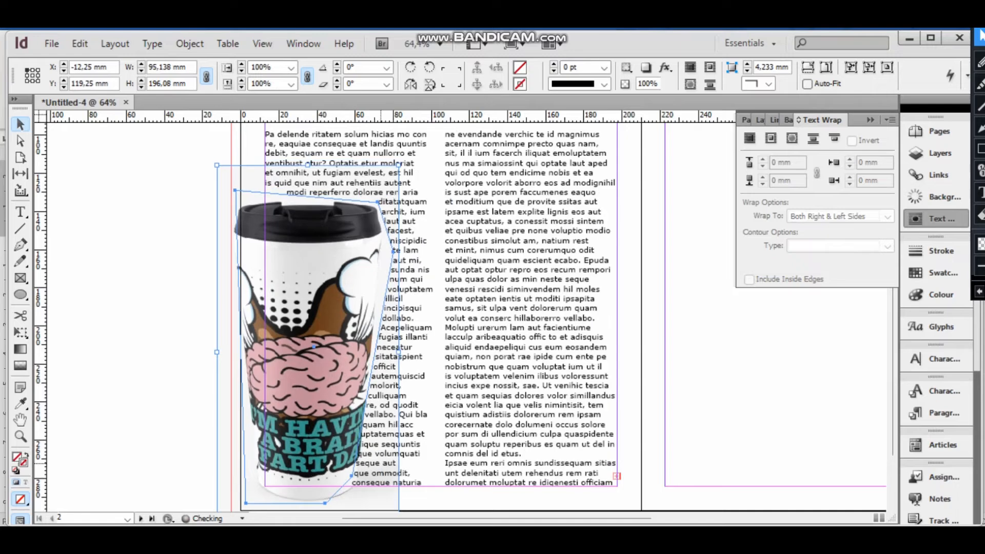
pyautogui.press('Down')
pyautogui.press('Left')
pyautogui.press('Left')
pyautogui.press('Left')
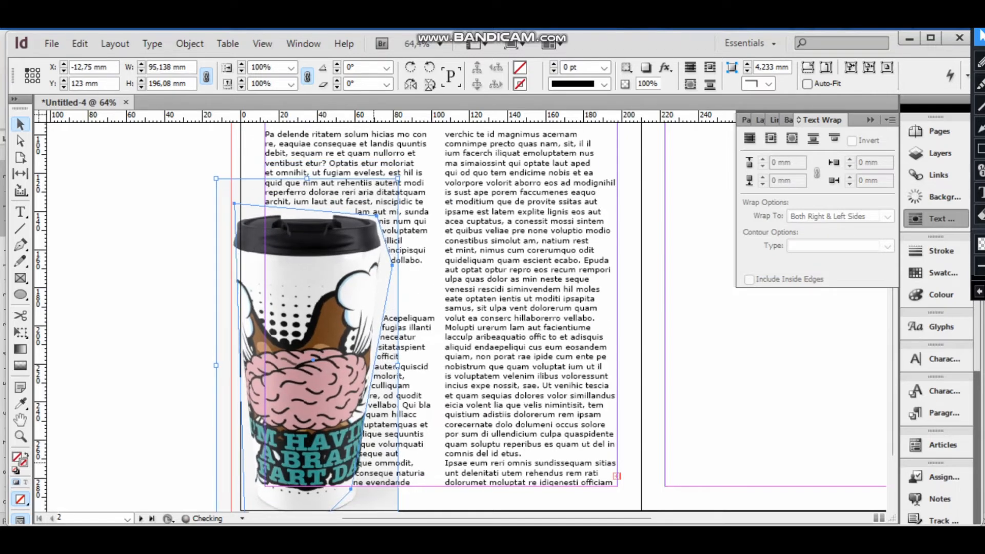
pyautogui.press('Left')
pyautogui.press('Left')
pyautogui.press('Left')
pyautogui.press('Left')
pyautogui.press('Left')
pyautogui.press('Left')
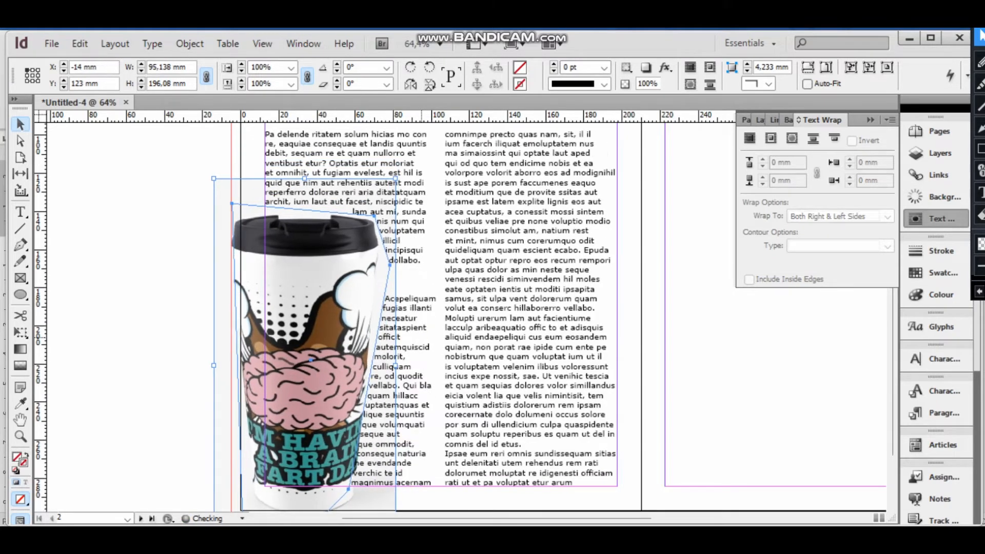
pyautogui.press('Left')
pyautogui.press('Left')
pyautogui.press('Left')
pyautogui.press('Left')
pyautogui.press('Left')
pyautogui.press('Left')
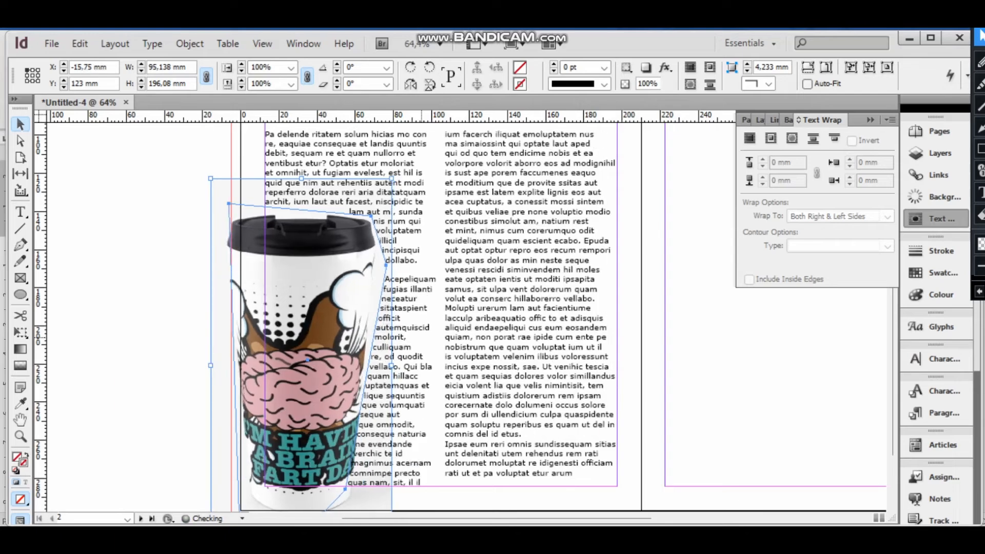
pyautogui.scroll(2, 188, 413)
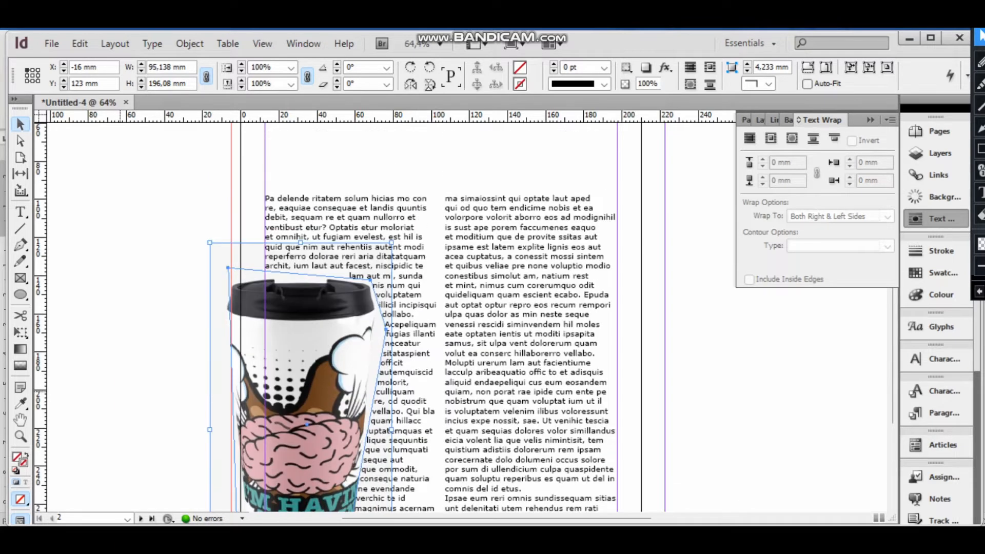
pyautogui.click(188, 414)
# Step: Select the first letter of the body text in the two-column frame
pyautogui.scroll(1, 183, 380)
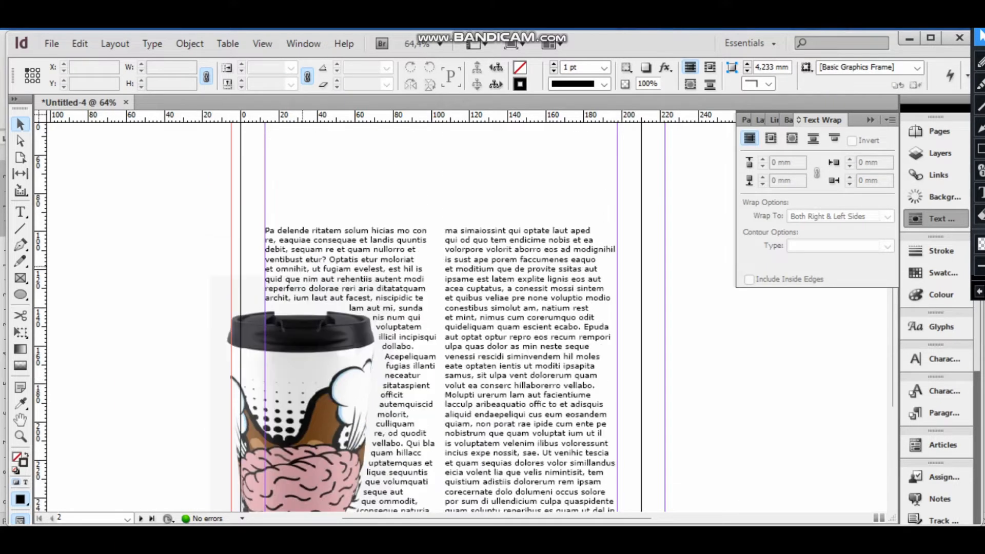
pyautogui.doubleClick(283, 240)
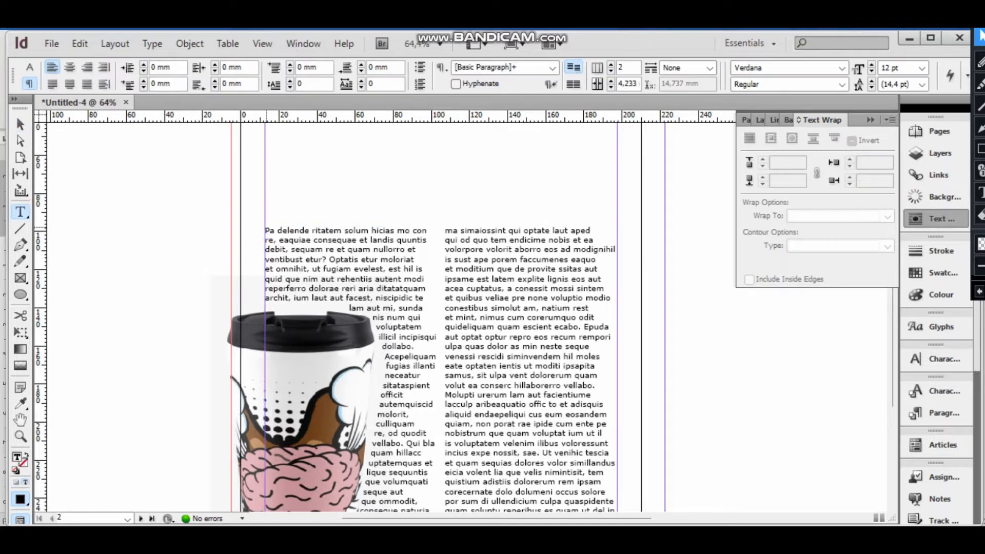
pyautogui.moveTo(269, 231); pyautogui.dragTo(262, 231)
pyautogui.click(980, 62)
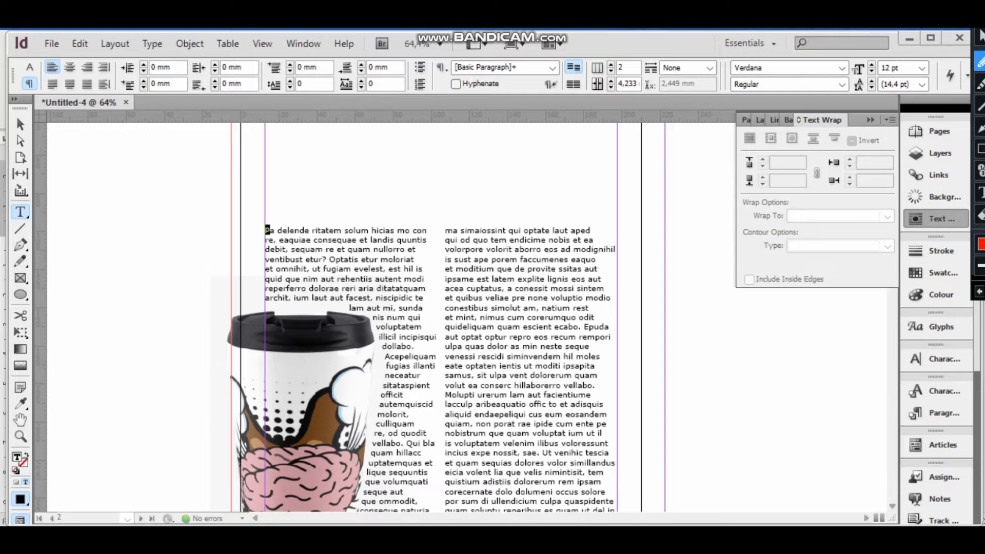
pyautogui.moveTo(335, 72)
pyautogui.mouseDown()
pyautogui.moveTo(270, 70)
pyautogui.moveTo(256, 90)
pyautogui.moveTo(287, 106)
pyautogui.moveTo(328, 98)
pyautogui.moveTo(337, 77)
pyautogui.mouseUp()
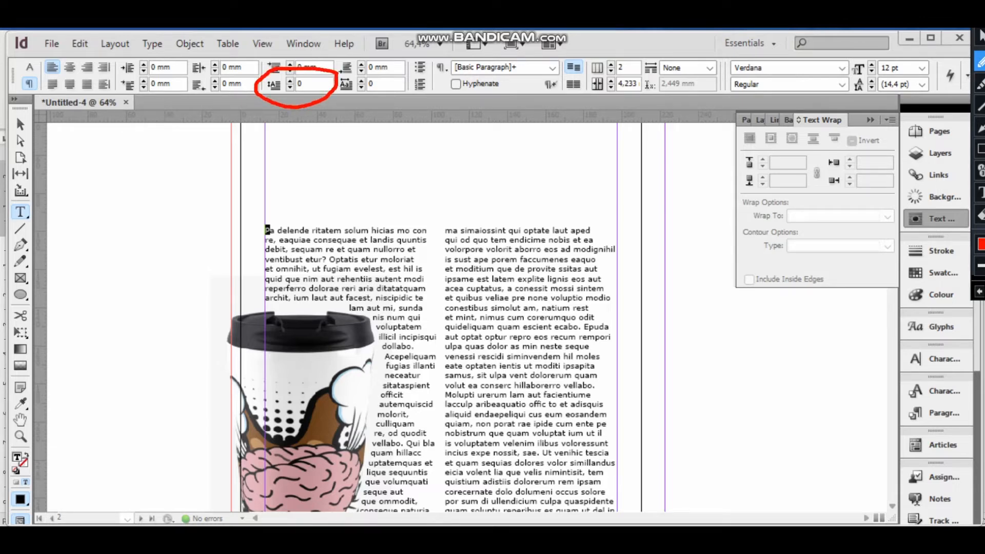
pyautogui.moveTo(410, 80)
pyautogui.mouseDown()
pyautogui.moveTo(335, 84)
pyautogui.moveTo(366, 107)
pyautogui.moveTo(409, 103)
pyautogui.moveTo(412, 83)
pyautogui.mouseUp()
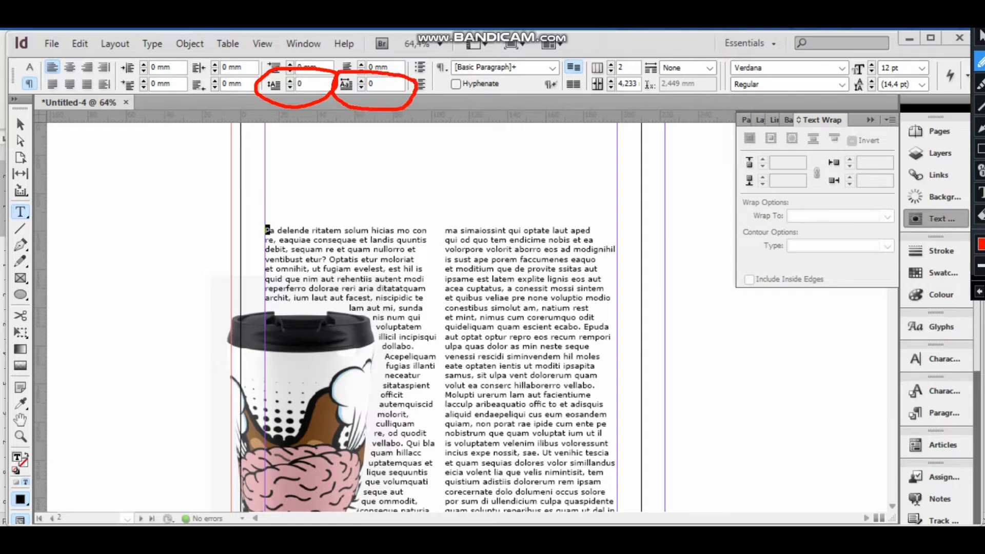
pyautogui.click(981, 37)
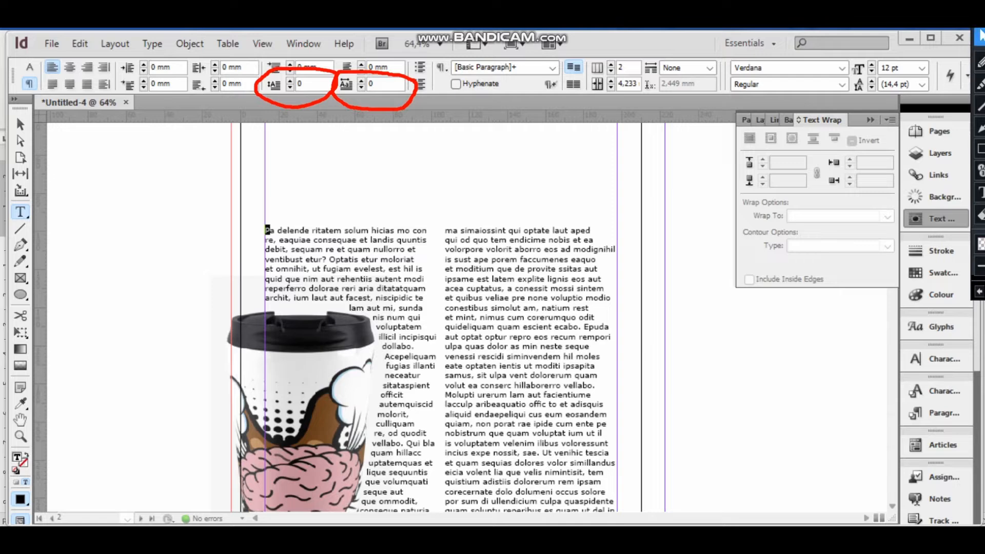
pyautogui.click(980, 214)
pyautogui.moveTo(231, 54); pyautogui.dragTo(471, 141)
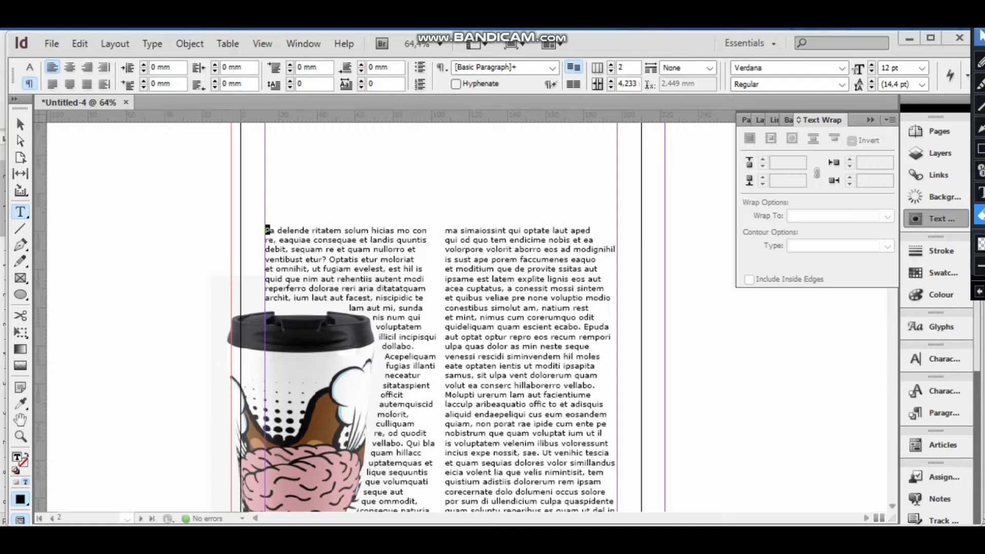
pyautogui.click(981, 37)
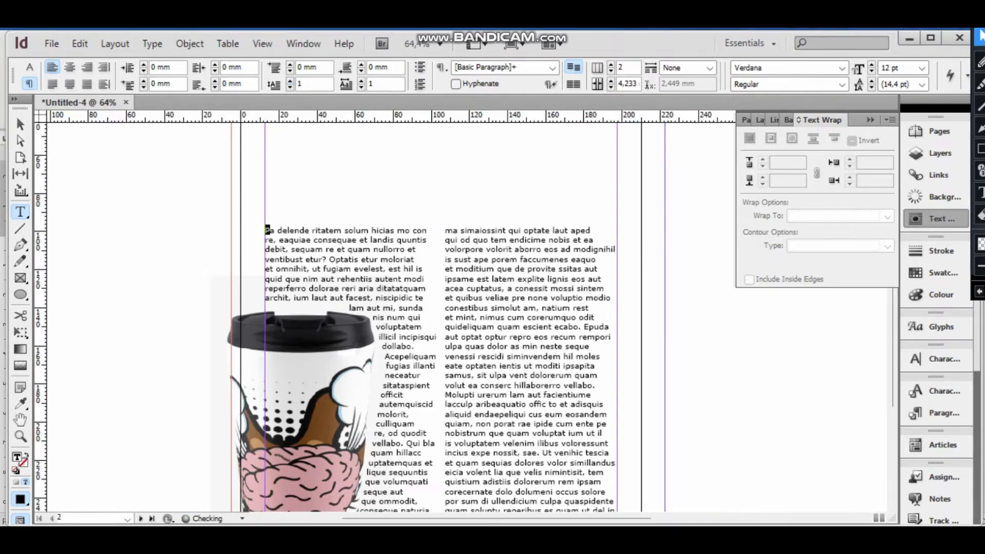
# Step: Give the opening paragraph a one-character drop cap that is 5 lines high
pyautogui.press('Up')
pyautogui.press('Up')
pyautogui.press('Up')
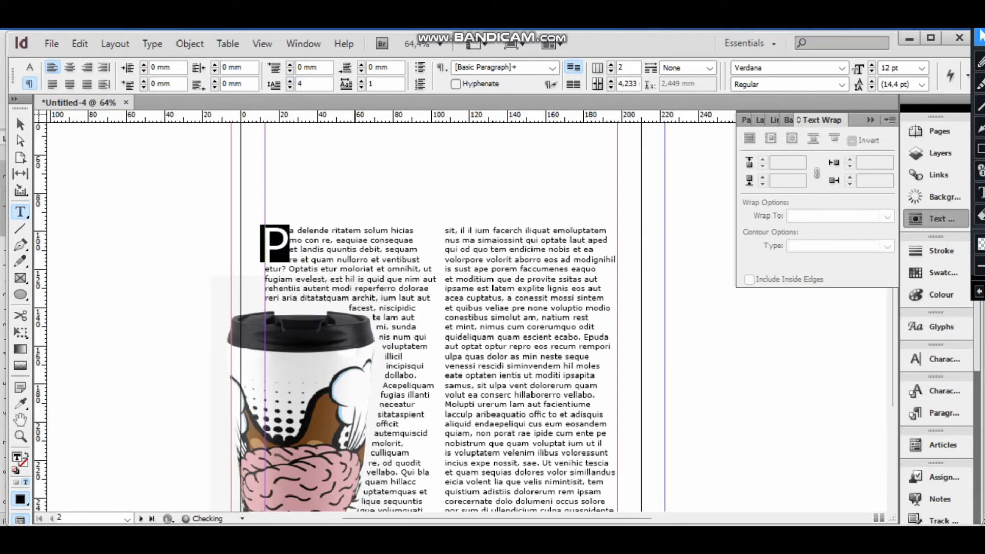
pyautogui.press('Up')
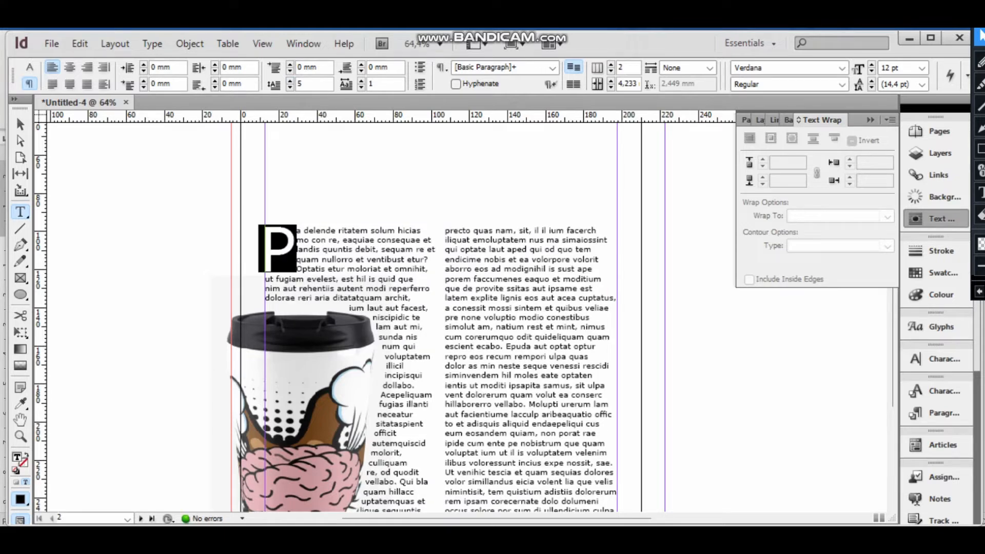
# Step: Set the font style of the drop cap letter P to Bold
pyautogui.click(29, 67)
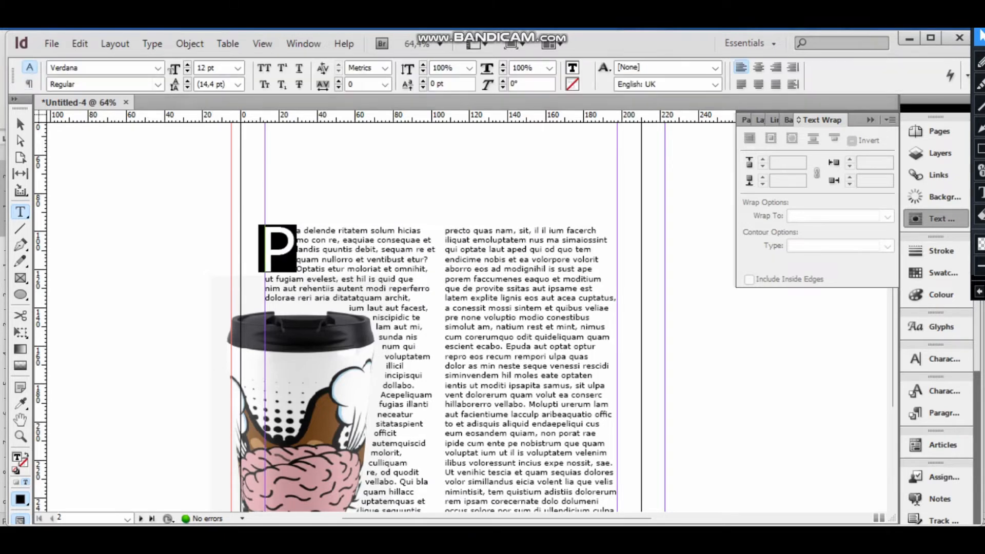
pyautogui.click(157, 85)
pyautogui.click(67, 130)
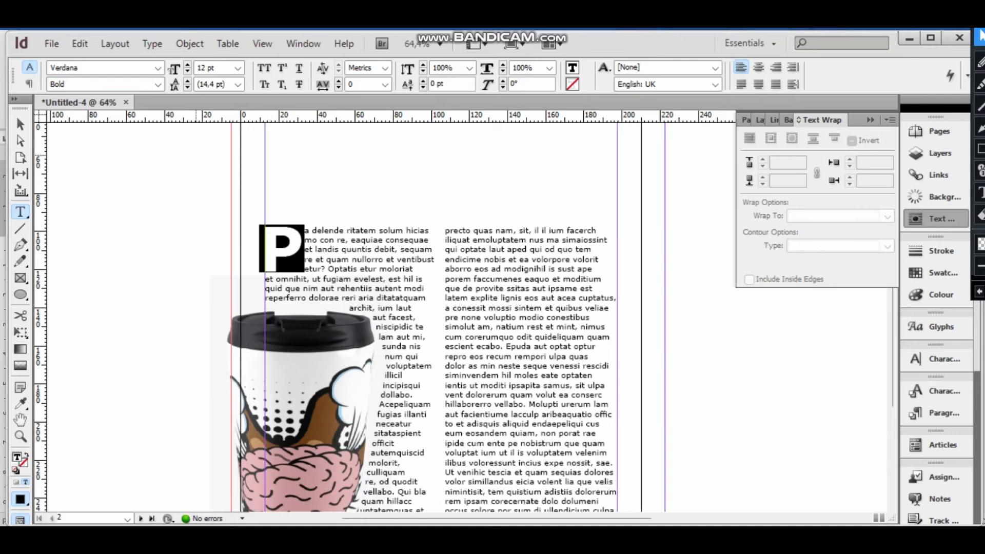
pyautogui.press('Escape')
pyautogui.scroll(-5, 179, 324)
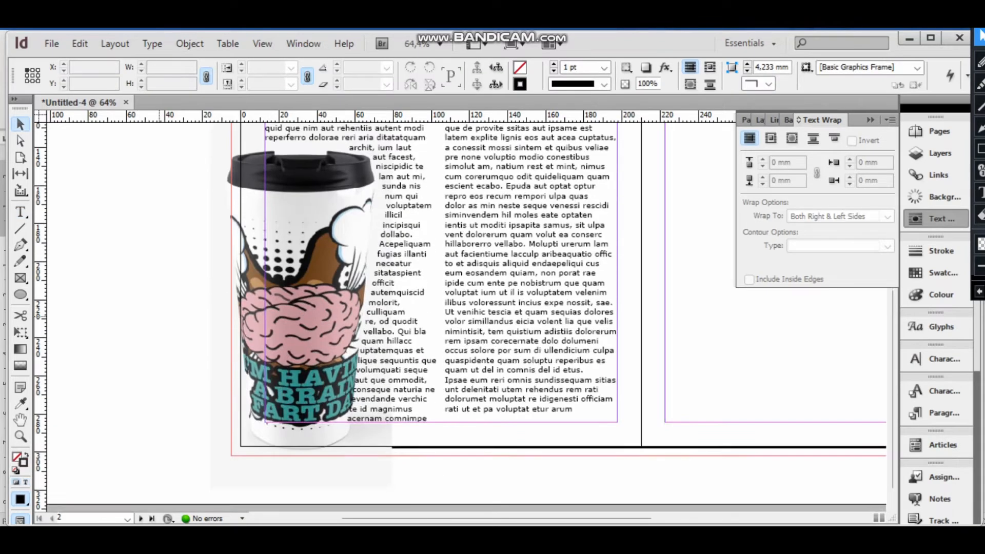
# Step: Create a text frame spanning the margin width in the empty area above the body text and enter "heading" in it
pyautogui.scroll(7, 180, 325)
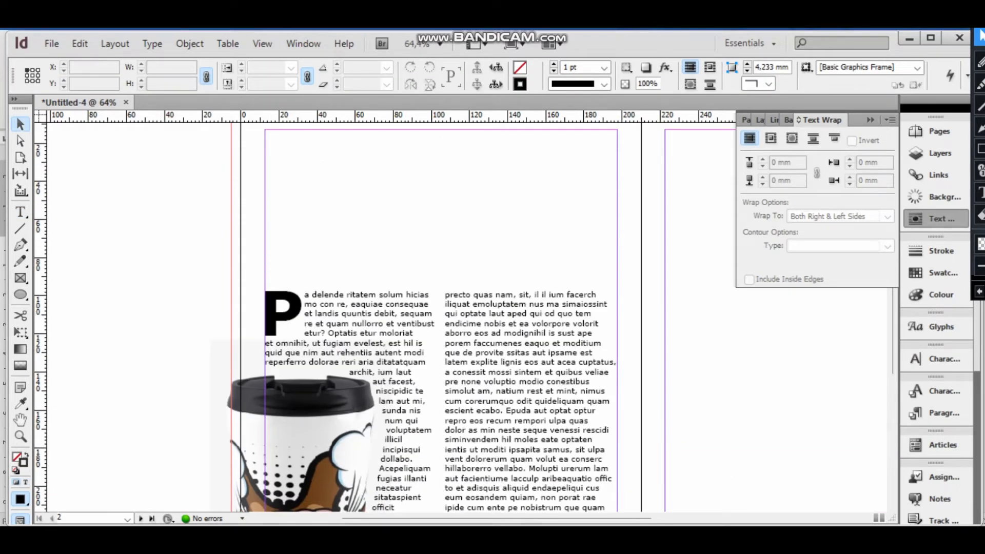
pyautogui.press('t')
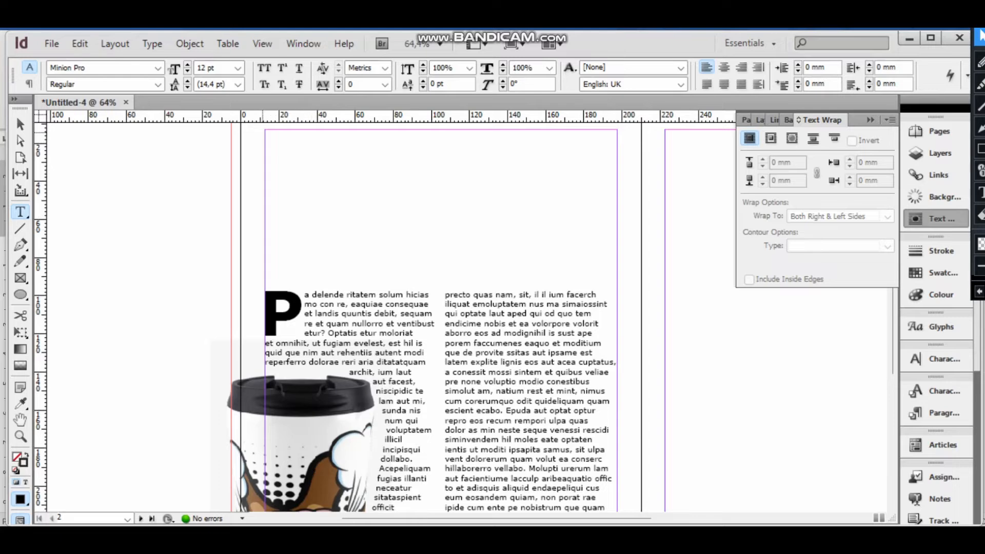
pyautogui.moveTo(265, 130); pyautogui.dragTo(617, 265)
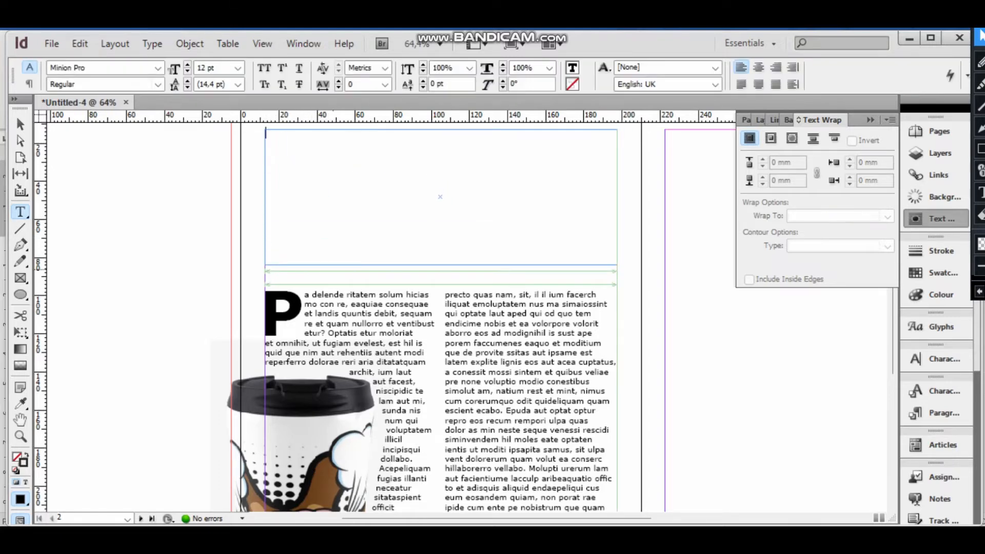
pyautogui.write('heading')
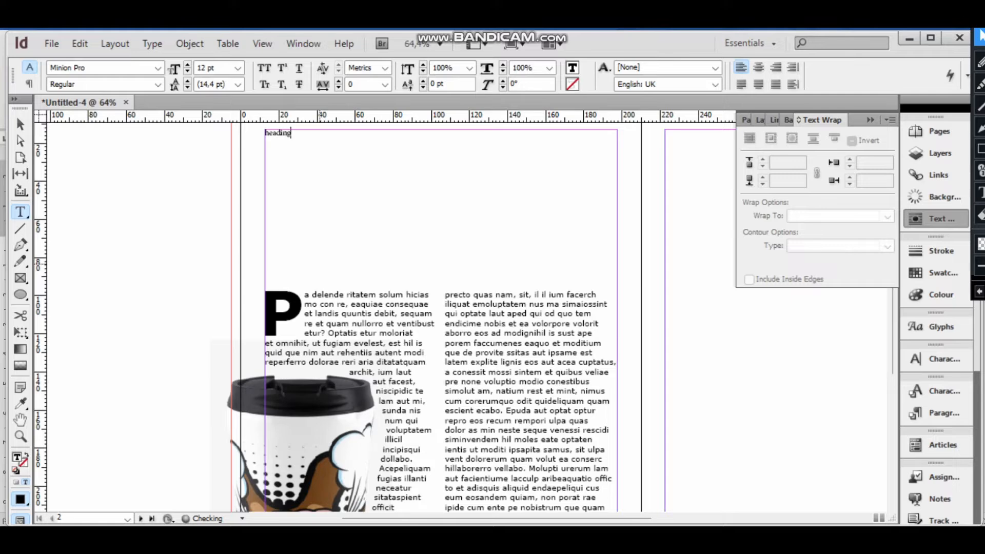
# Step: Format the whole heading text in Verdana Bold at 72 pt
pyautogui.hotkey('ctrl', 'a')
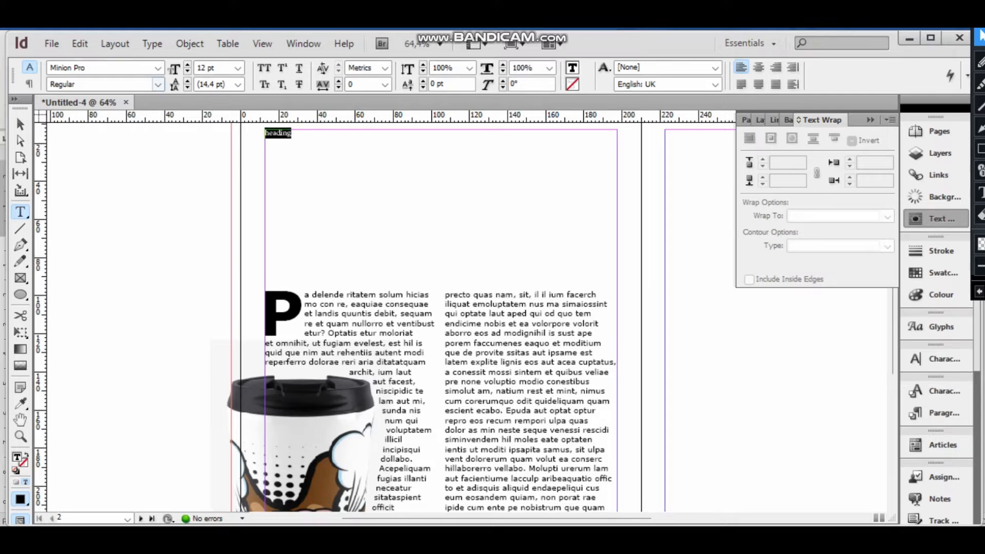
pyautogui.hotkey('ctrl', '6')
pyautogui.write('Verdana')
pyautogui.press('Return')
pyautogui.click(237, 68)
pyautogui.click(213, 237)
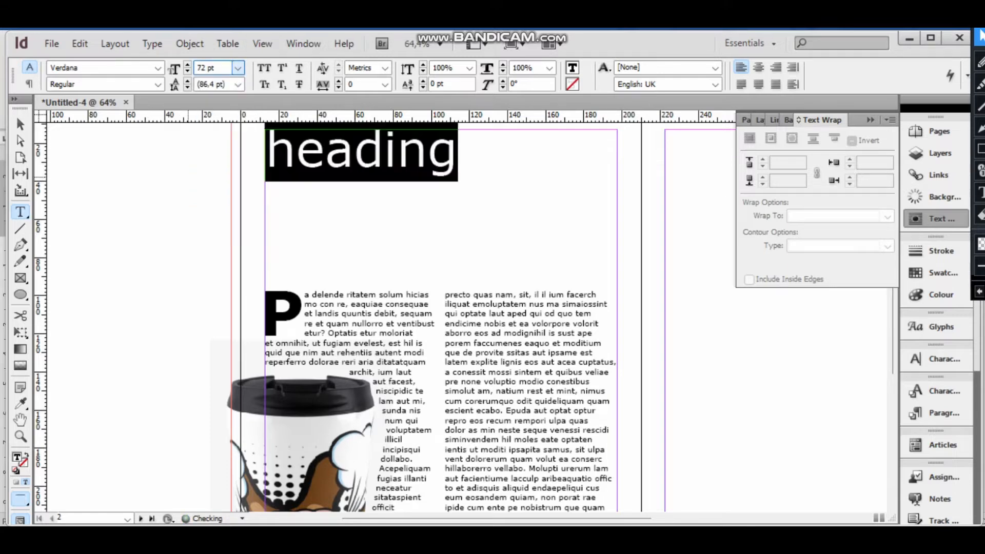
pyautogui.click(158, 84)
pyautogui.click(103, 130)
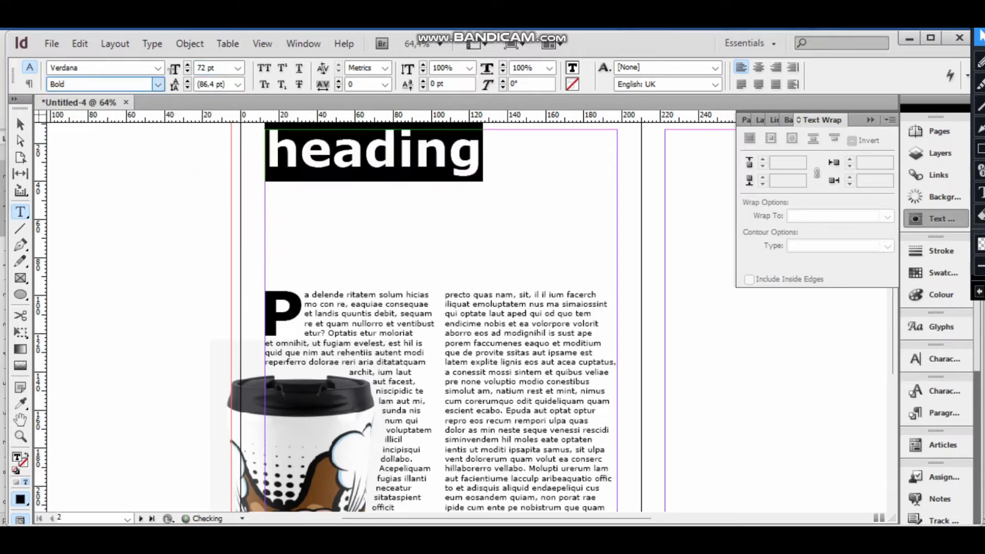
# Step: Capitalise the first letter of the heading and apply All Caps to the whole word
pyautogui.moveTo(299, 155); pyautogui.dragTo(273, 158)
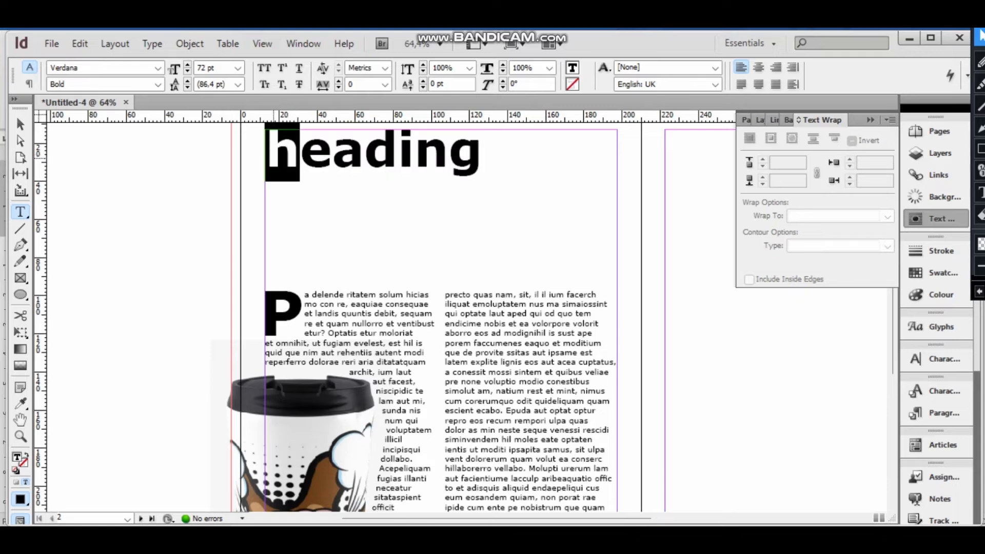
pyautogui.write('H')
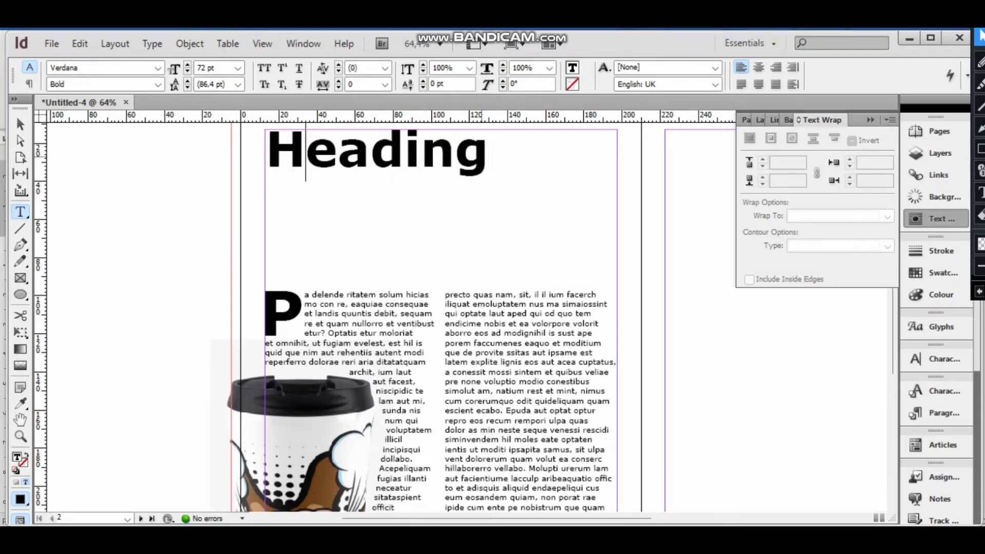
pyautogui.moveTo(488, 154); pyautogui.dragTo(262, 154)
pyautogui.hotkey('ctrl', 'shift', 'k')
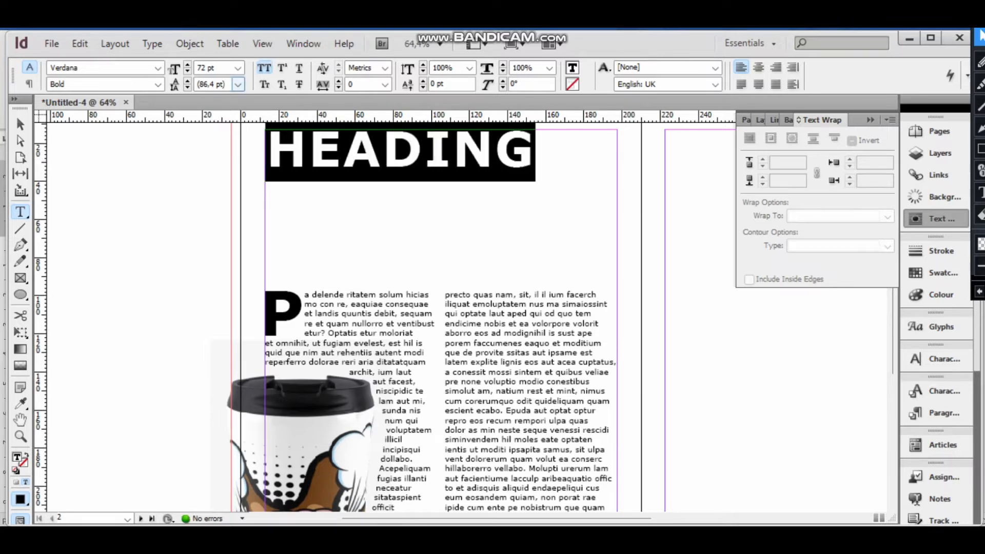
# Step: Tighten the tracking of the whole heading to -75
pyautogui.click(385, 84)
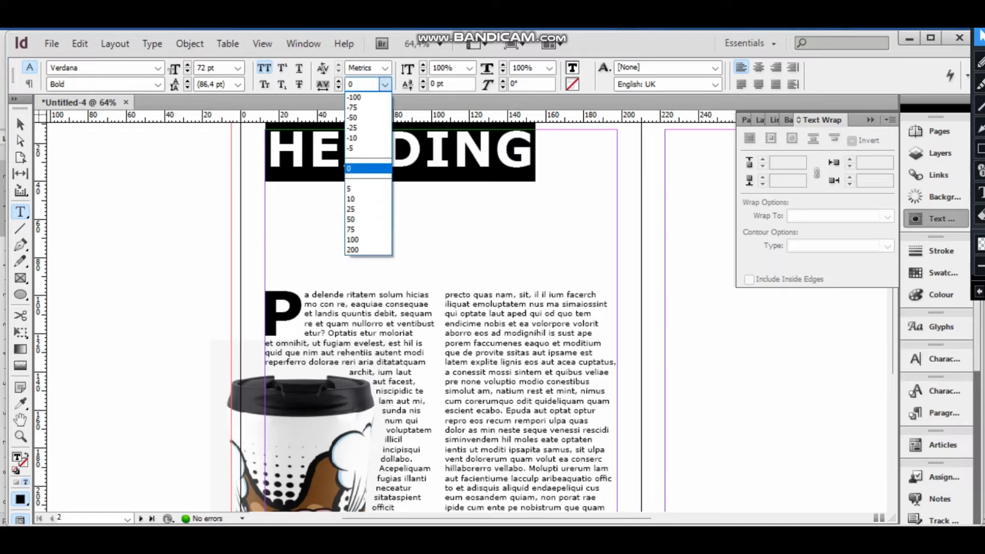
pyautogui.click(368, 118)
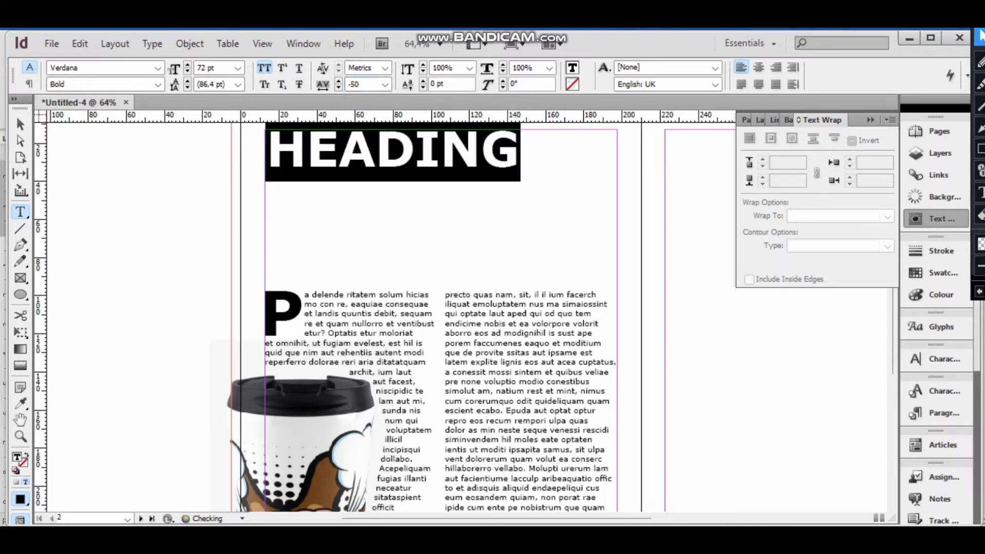
pyautogui.click(384, 84)
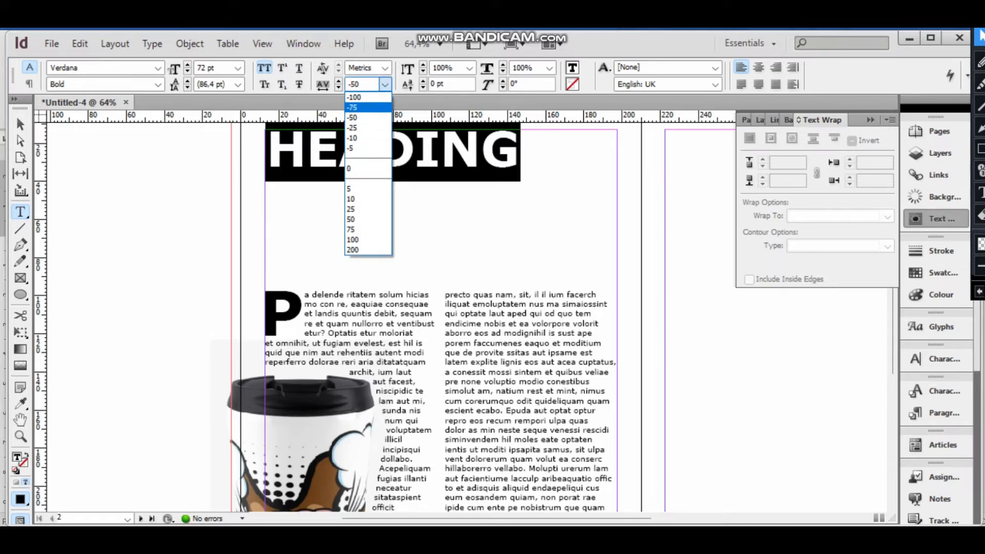
pyautogui.click(367, 106)
pyautogui.press('Escape')
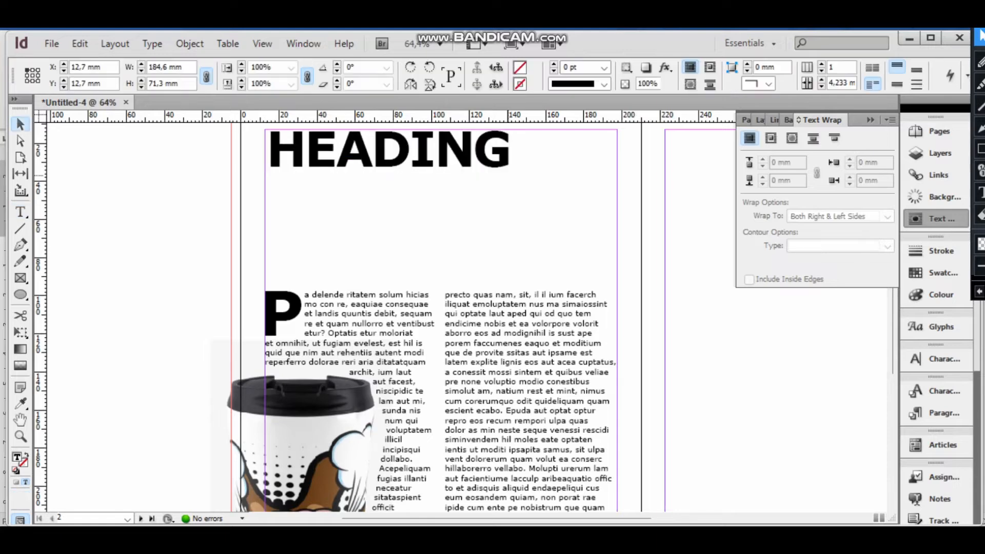
# Step: Enlarge and centre the heading to fill the margin width, and shorten its text frame to about 31 mm high
pyautogui.moveTo(617, 265); pyautogui.dragTo(617, 188)
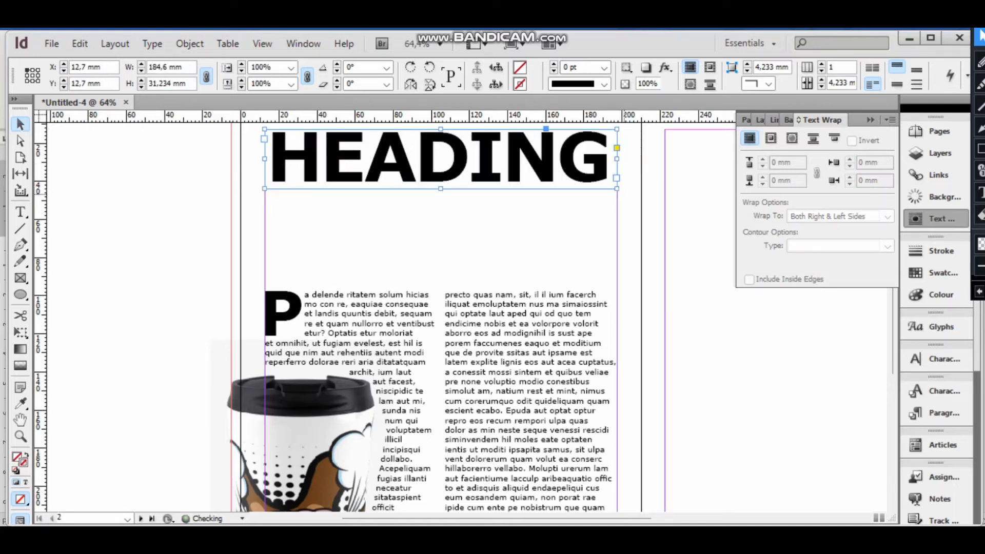
pyautogui.click(153, 241)
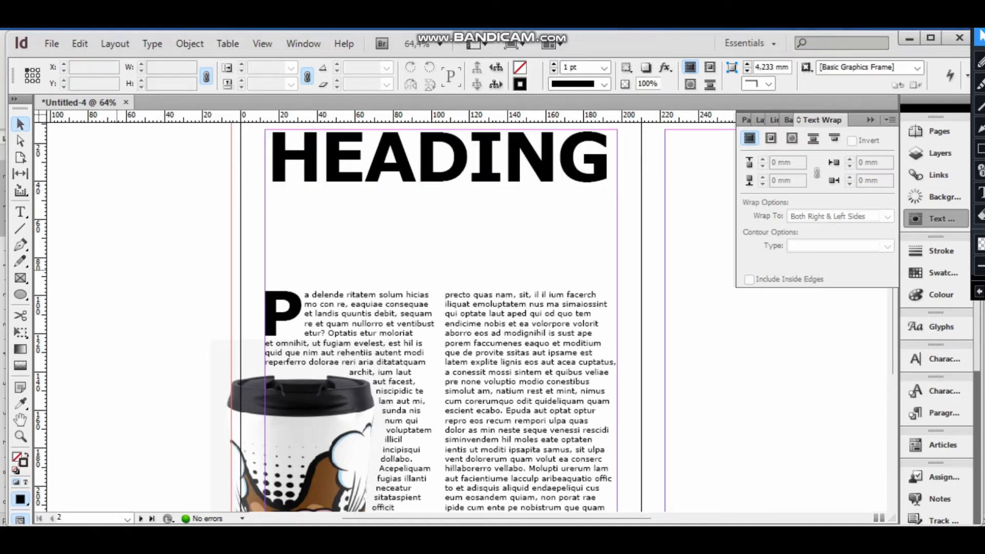
# Step: Create a margin-wide text frame between the heading and the body text, with its type set to Verdana Bold at 24 pt
pyautogui.press('t')
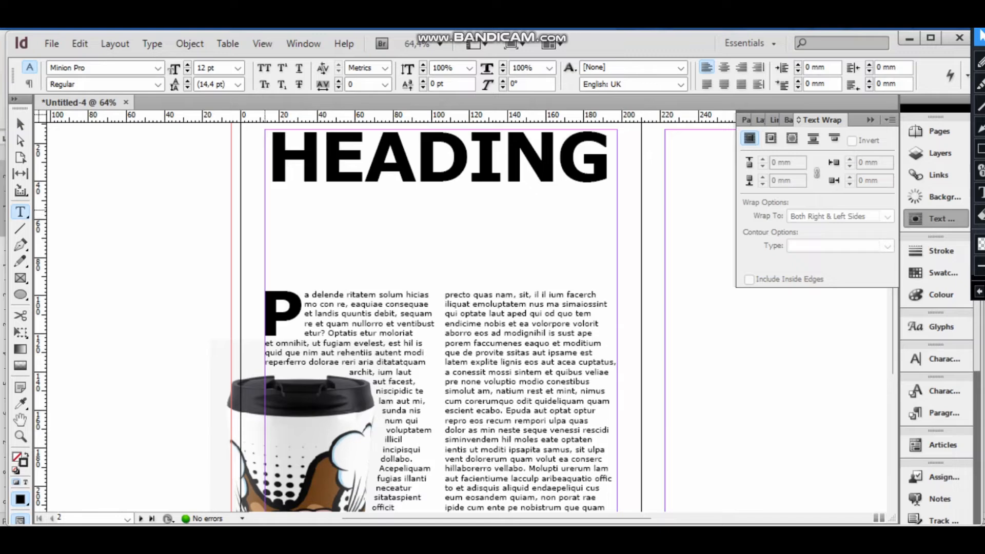
pyautogui.moveTo(264, 209); pyautogui.dragTo(617, 269)
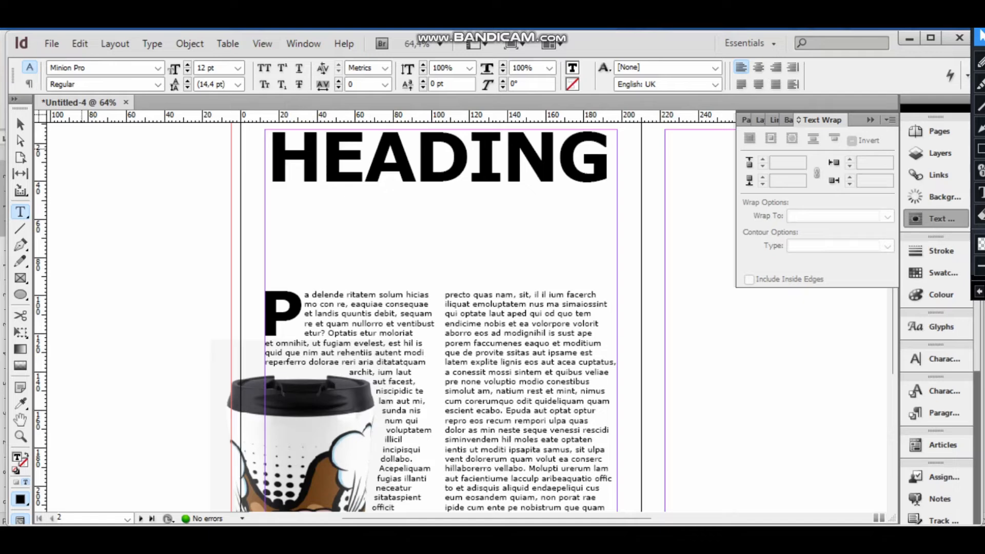
pyautogui.click(158, 68)
pyautogui.write('Verdana')
pyautogui.doubleClick(158, 84)
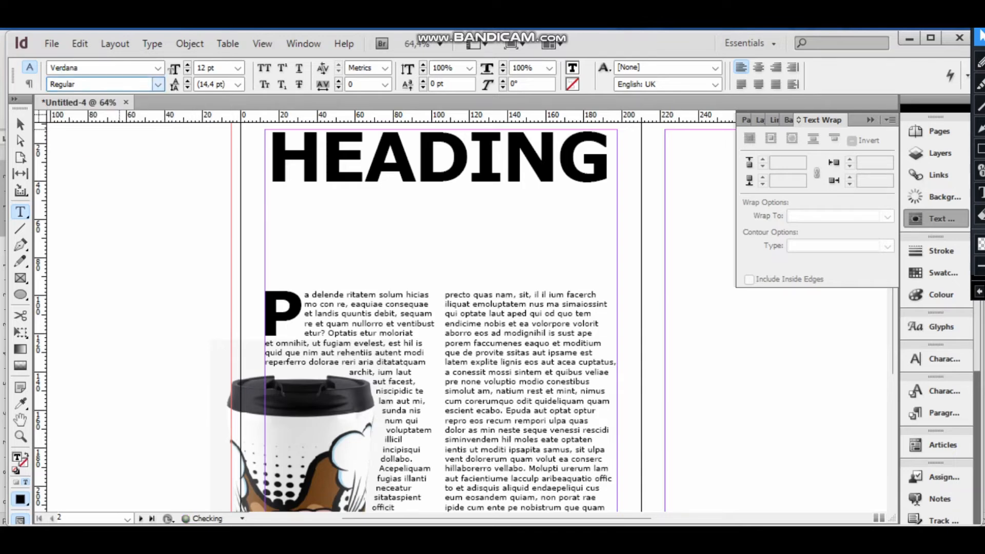
pyautogui.click(158, 85)
pyautogui.click(118, 130)
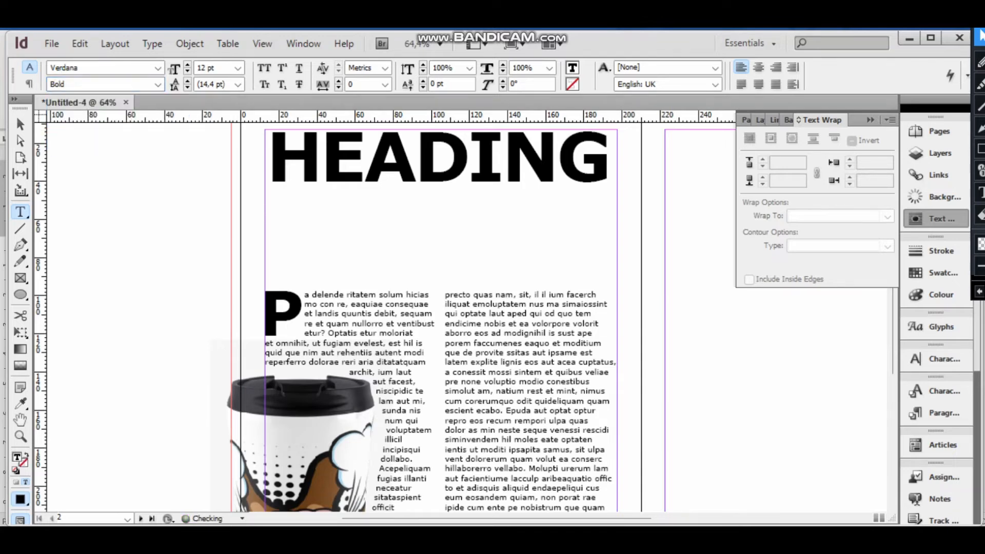
pyautogui.click(238, 68)
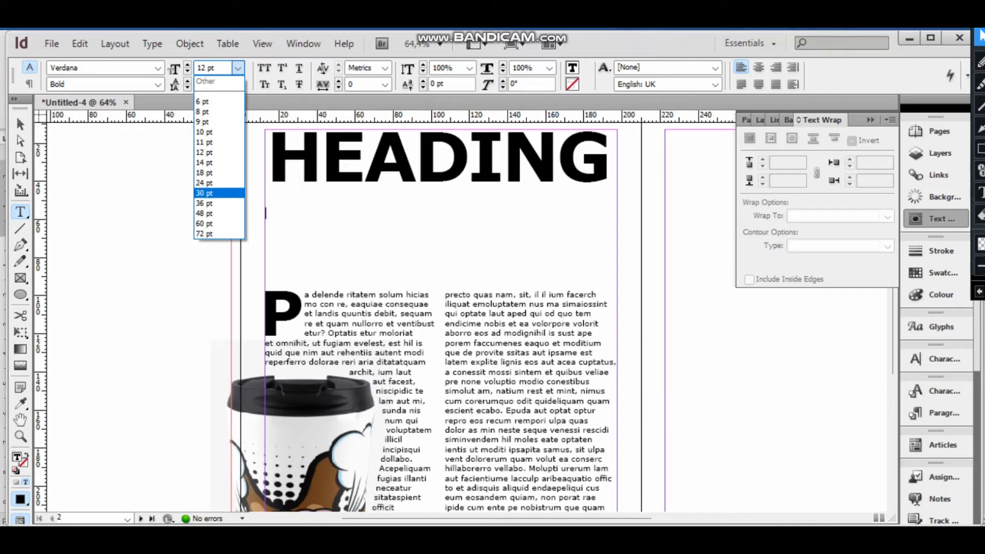
pyautogui.click(205, 183)
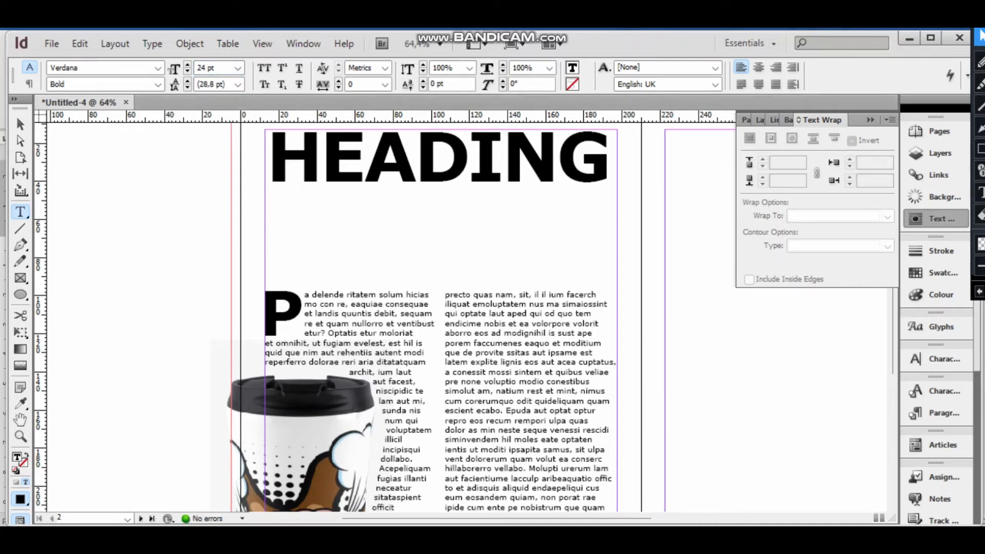
# Step: Fill the new subheading frame with placeholder text and centre-align all of it
pyautogui.click(152, 44)
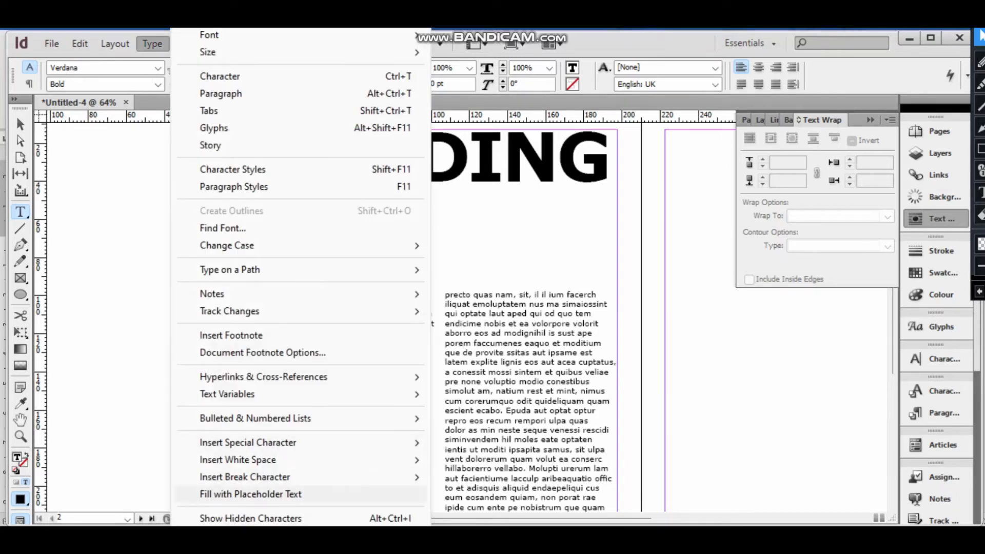
pyautogui.click(250, 493)
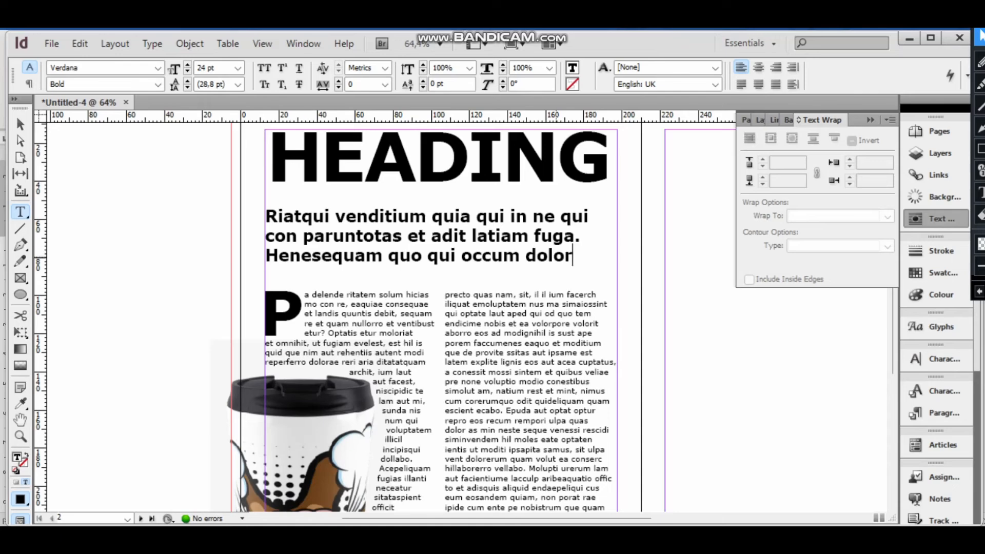
pyautogui.hotkey('ctrl', 'a')
pyautogui.hotkey('ctrl', 'shift', 'c')
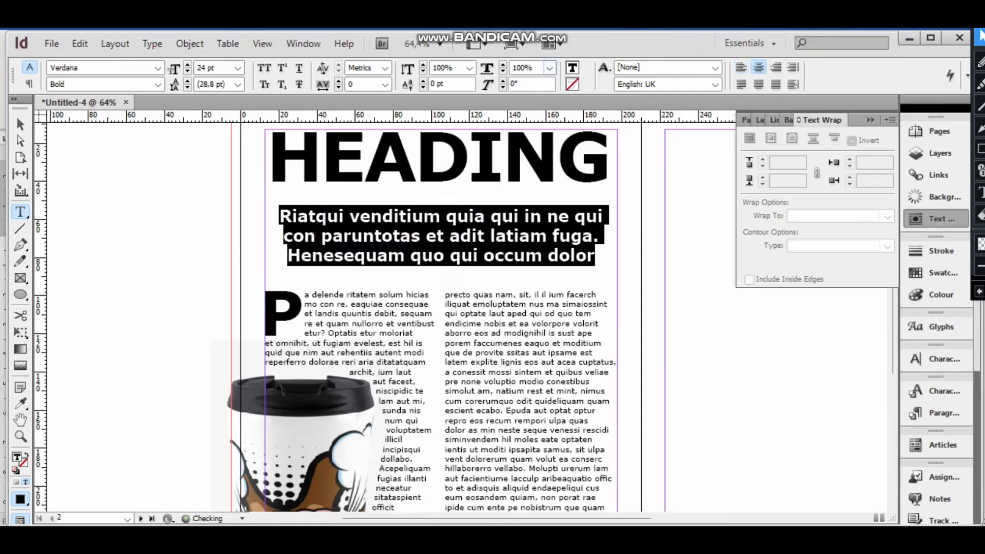
pyautogui.press('Escape')
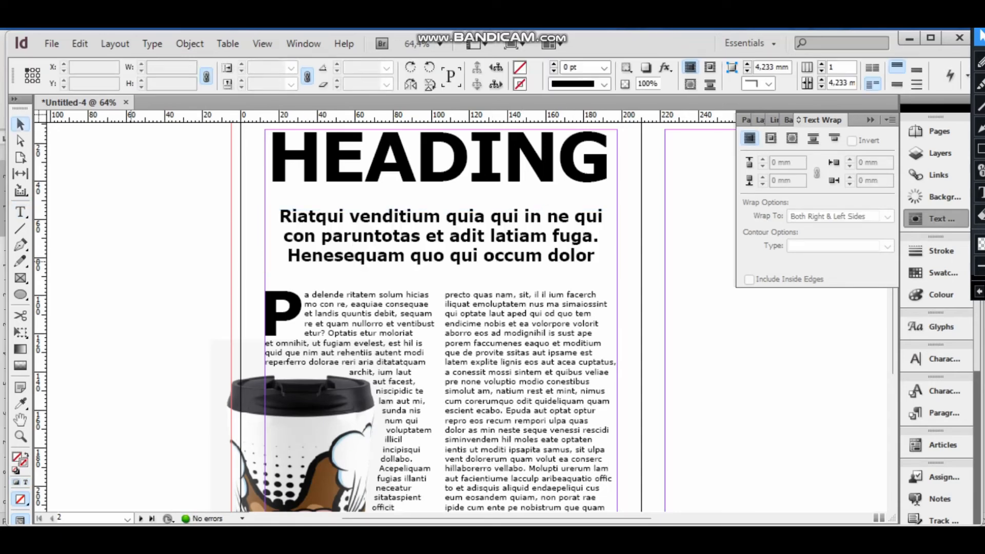
# Step: Fit the whole spread in view and preview it without guides and frame edges
pyautogui.hotkey('ctrl', '0')
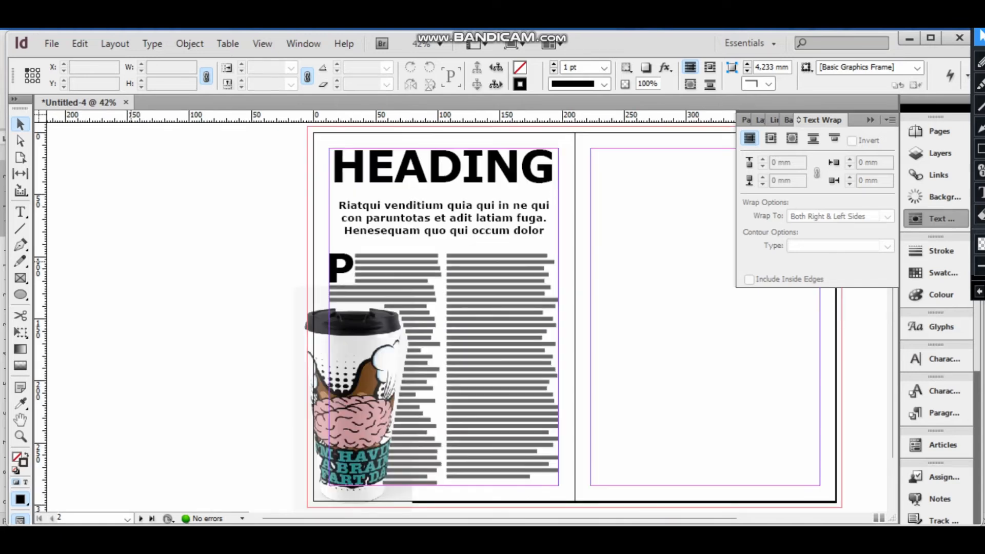
pyautogui.press('w')
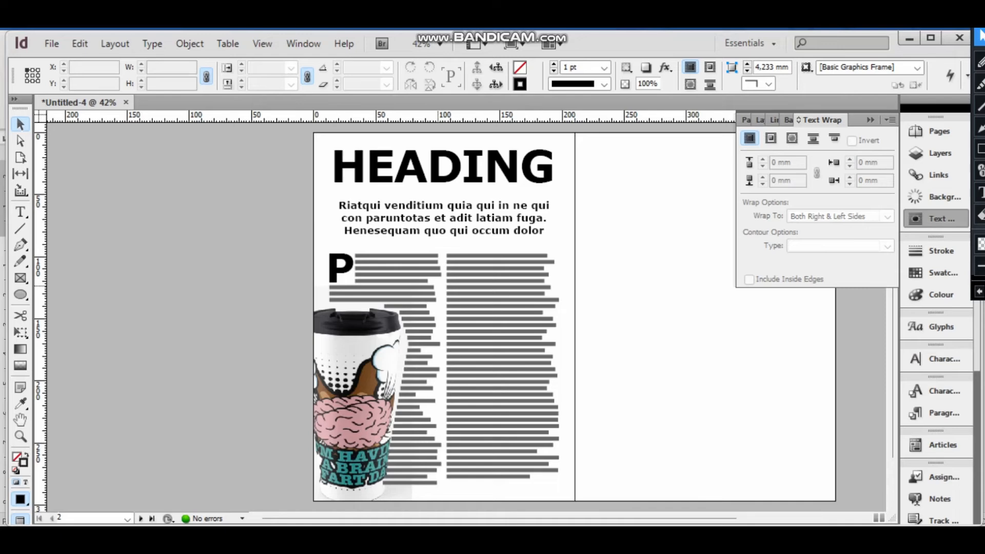
# Step: Select the two-column body text frame and display its paragraph formatting controls with the Type tool
pyautogui.click(485, 287)
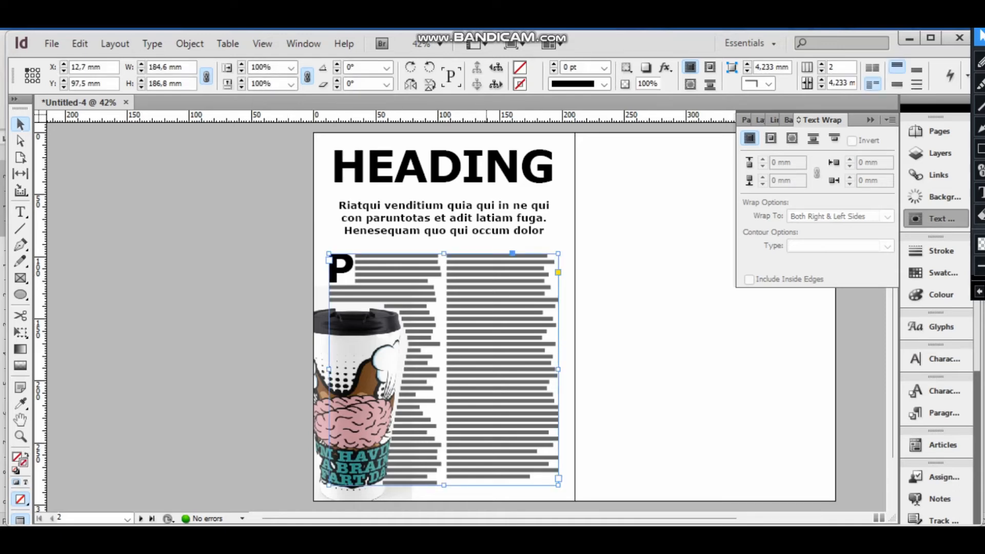
pyautogui.press('t')
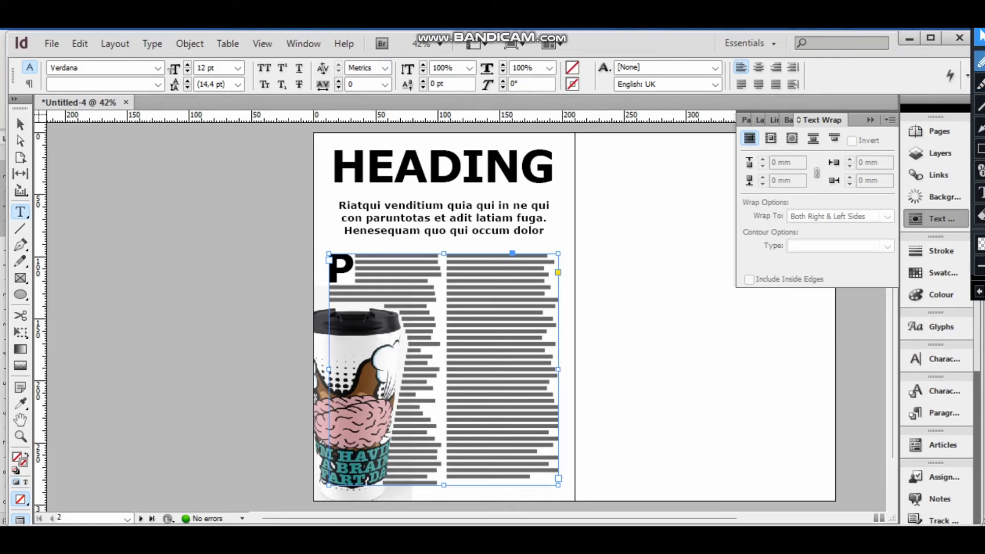
pyautogui.click(980, 62)
pyautogui.moveTo(39, 77)
pyautogui.mouseDown()
pyautogui.moveTo(15, 75)
pyautogui.moveTo(38, 94)
pyautogui.moveTo(40, 77)
pyautogui.mouseUp()
pyautogui.click(980, 36)
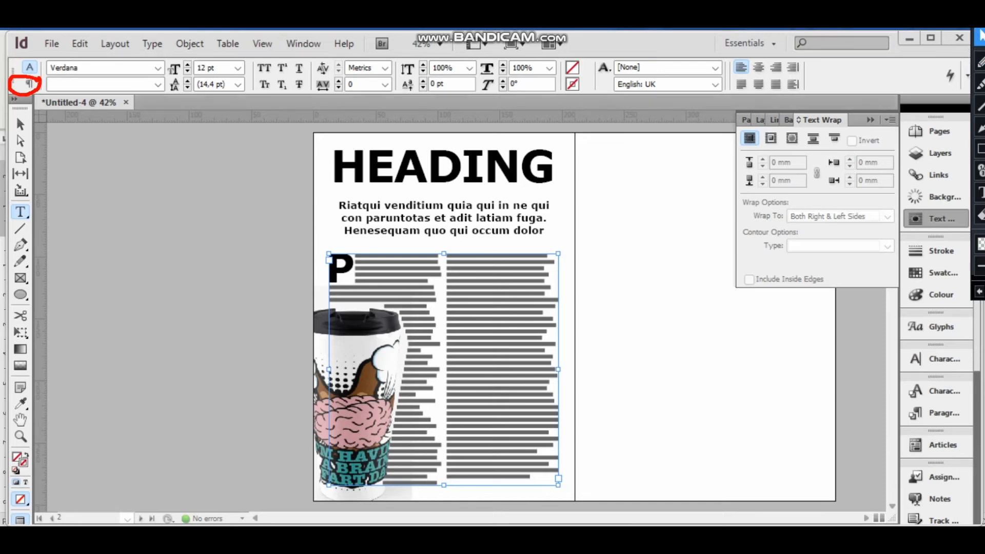
pyautogui.click(29, 84)
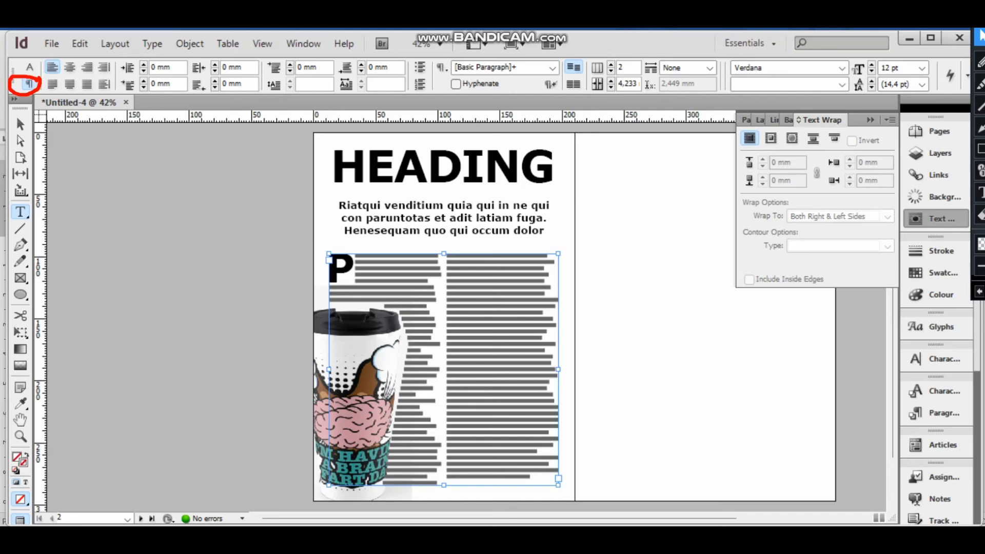
pyautogui.click(980, 215)
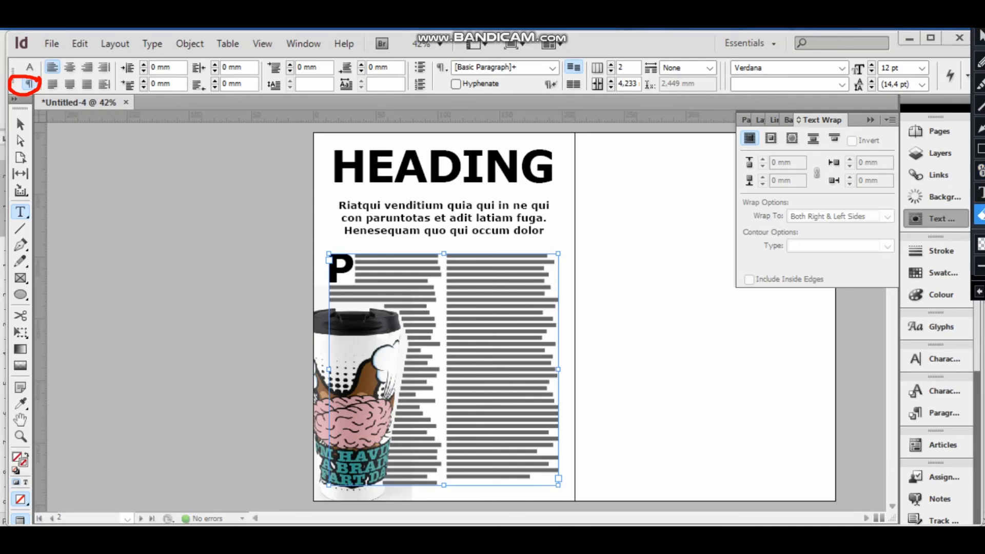
pyautogui.click(36, 88)
pyautogui.click(980, 36)
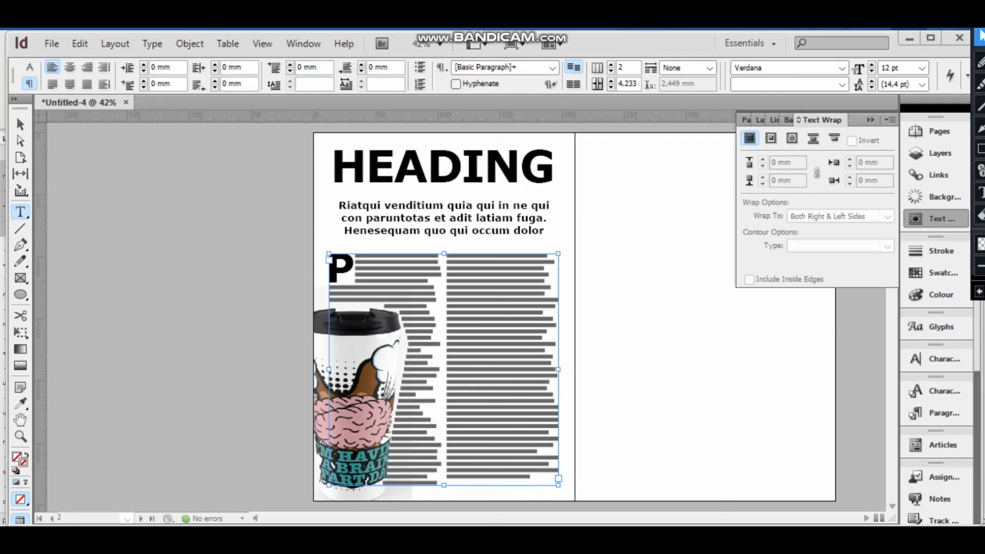
pyautogui.press('Escape')
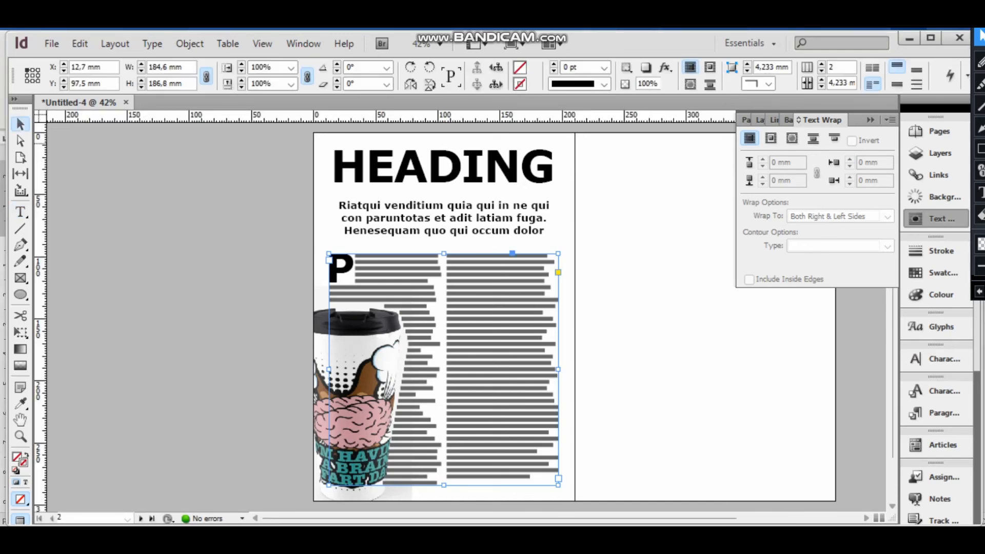